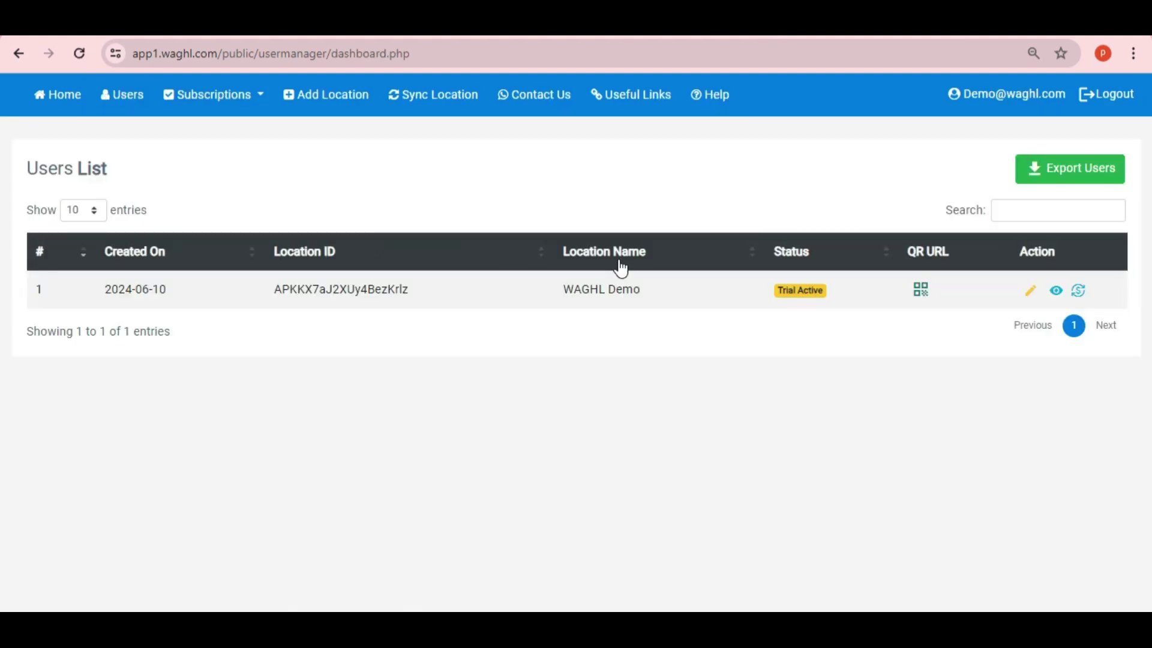
Step: Edit the WAGHL Demo location to set Enable tts-stt to Yes and update it
{"action": "left_click", "coordinate": [1029, 300]}
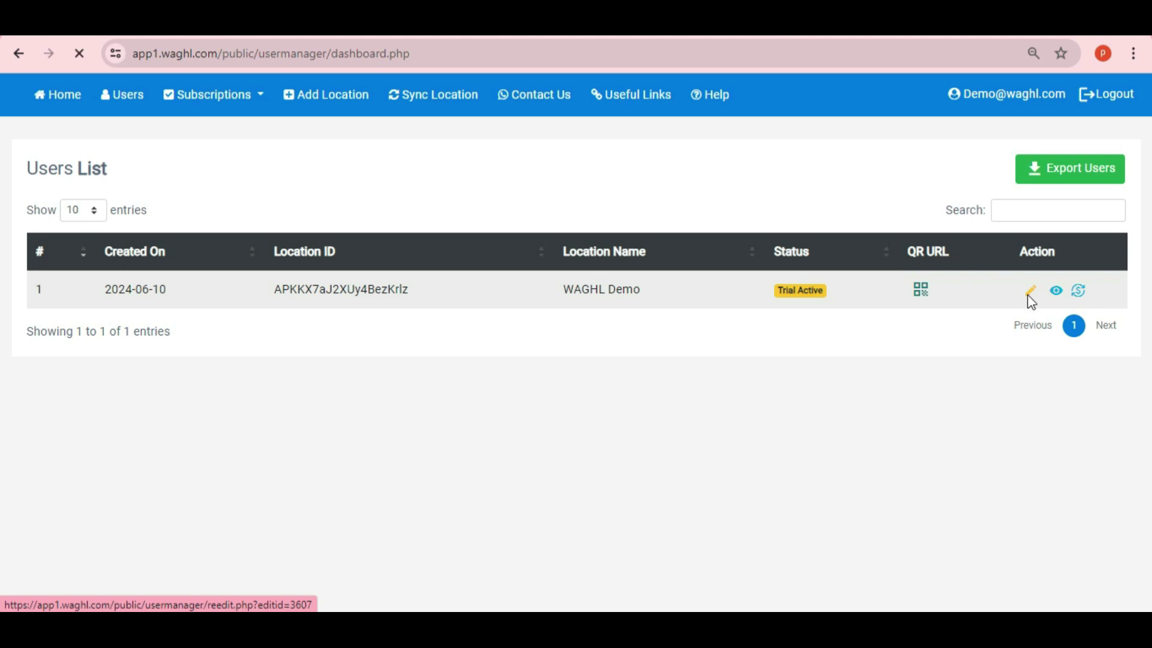
{"action": "scroll", "coordinate": [5, 442], "scroll_direction": "down", "scroll_amount": 5}
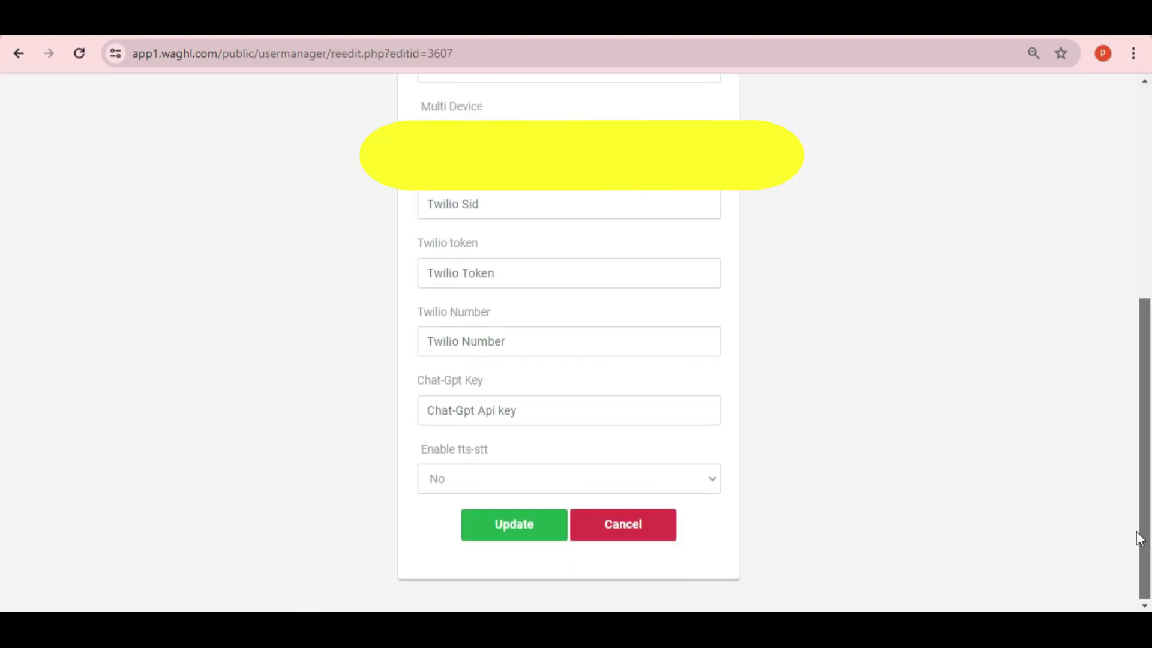
{"action": "left_click", "coordinate": [450, 486]}
{"action": "left_click", "coordinate": [451, 503]}
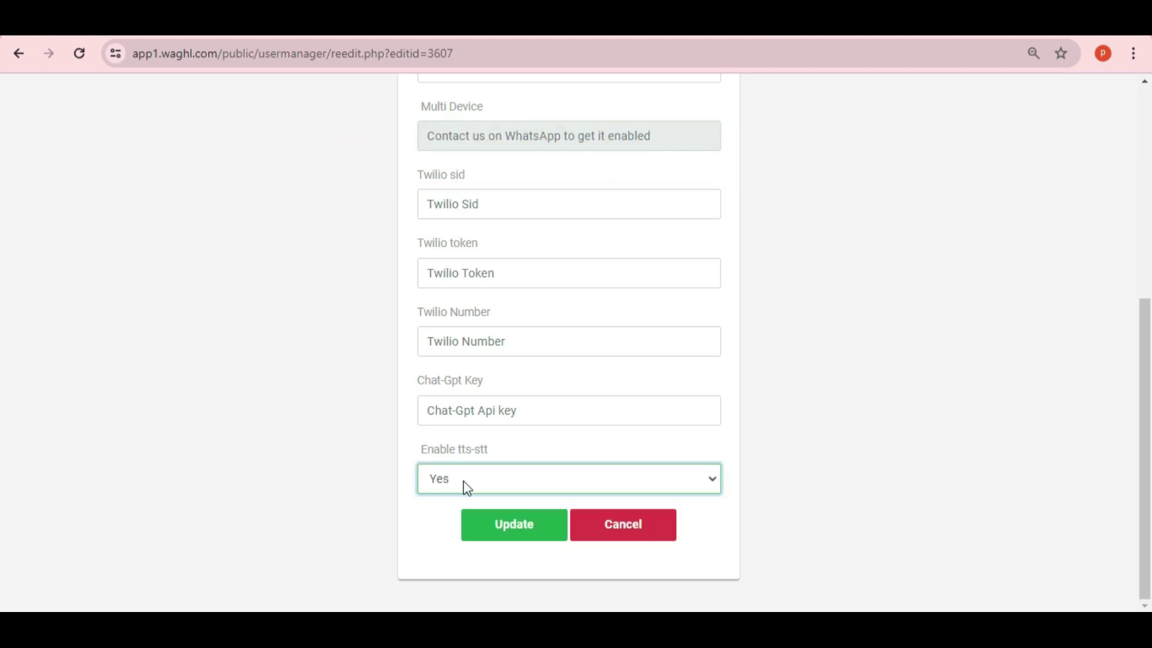
{"action": "left_click", "coordinate": [520, 535]}
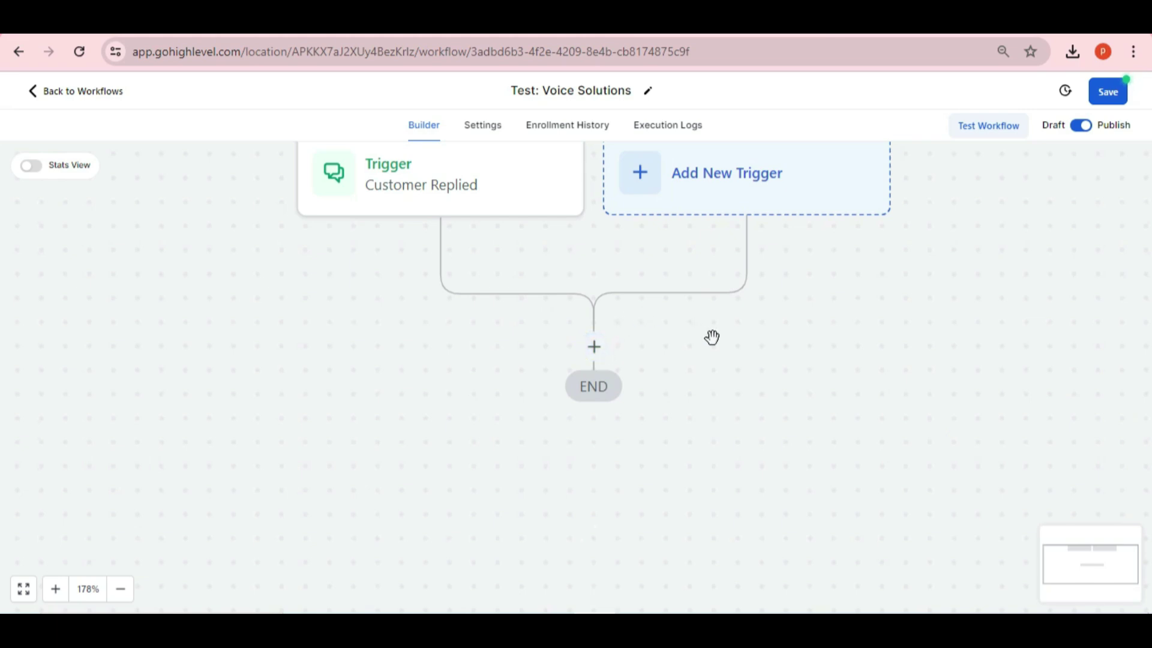
Step: Add a Tts action below the Customer Replied trigger in the Voice Solutions workflow
{"action": "left_click", "coordinate": [594, 348]}
{"action": "type", "text": "tt"}
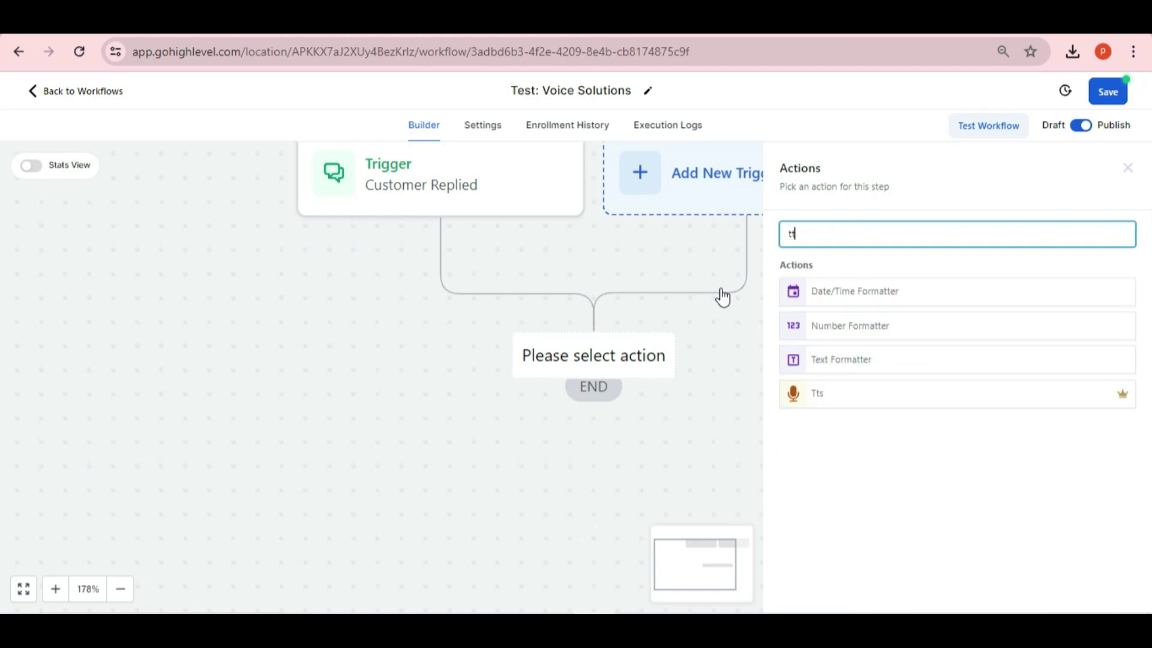
{"action": "type", "text": "s"}
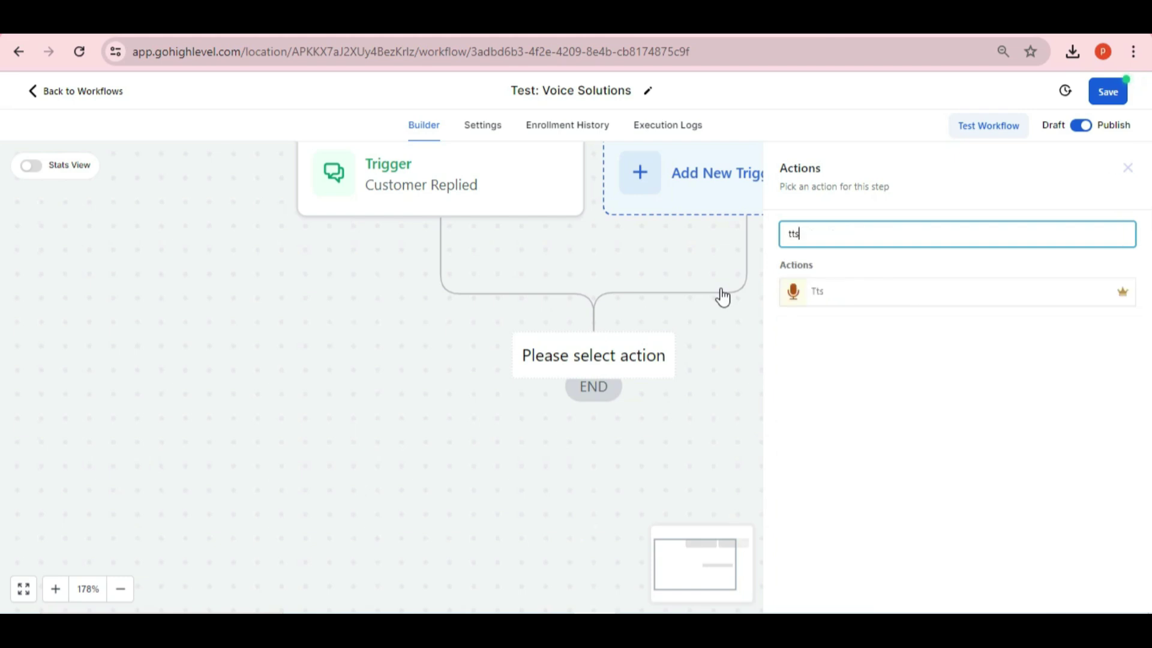
{"action": "left_click", "coordinate": [817, 303]}
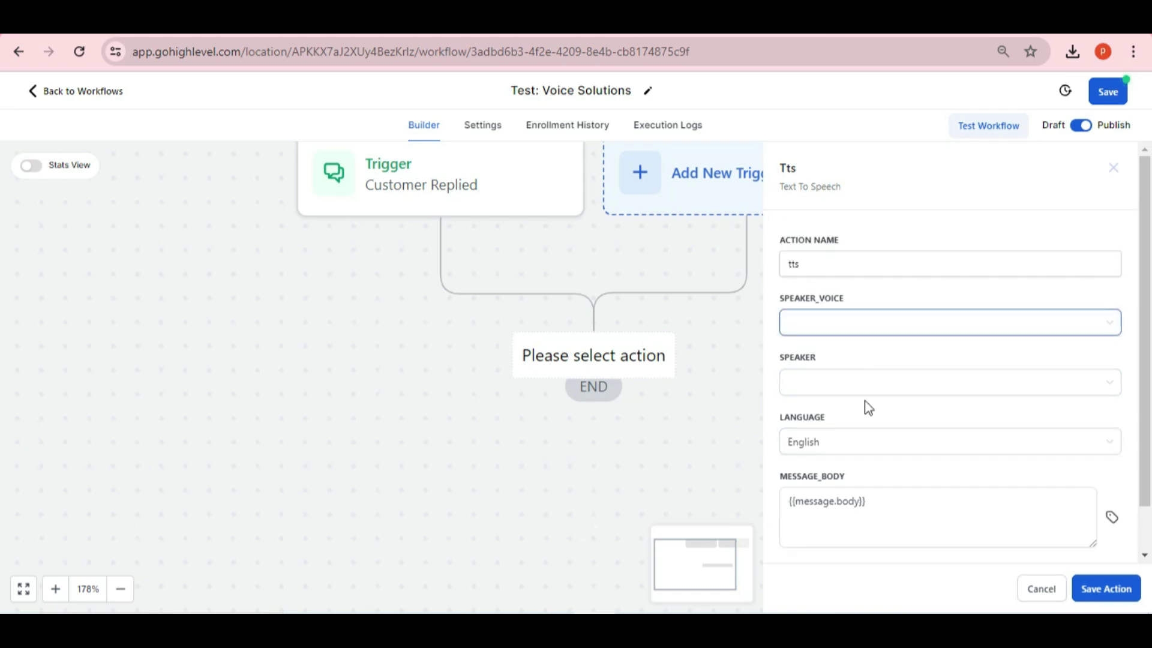
Step: Set the Tts action's speaker voice to Voice 6, speaker to Male and language to English
{"action": "left_click", "coordinate": [814, 331]}
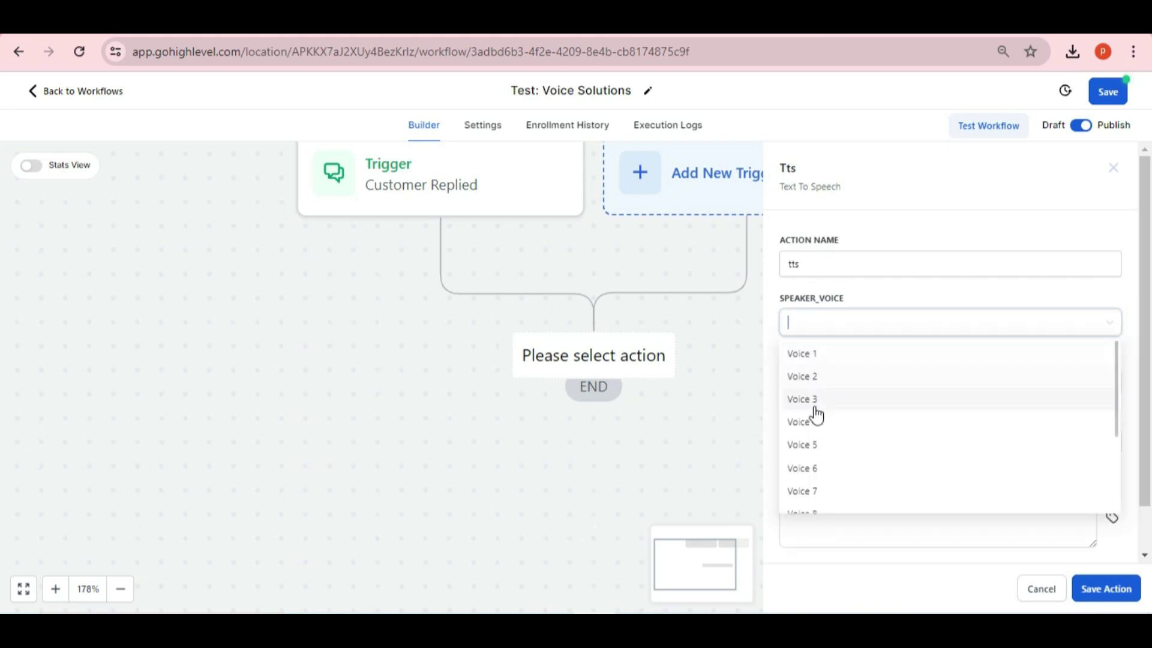
{"action": "left_click", "coordinate": [815, 469]}
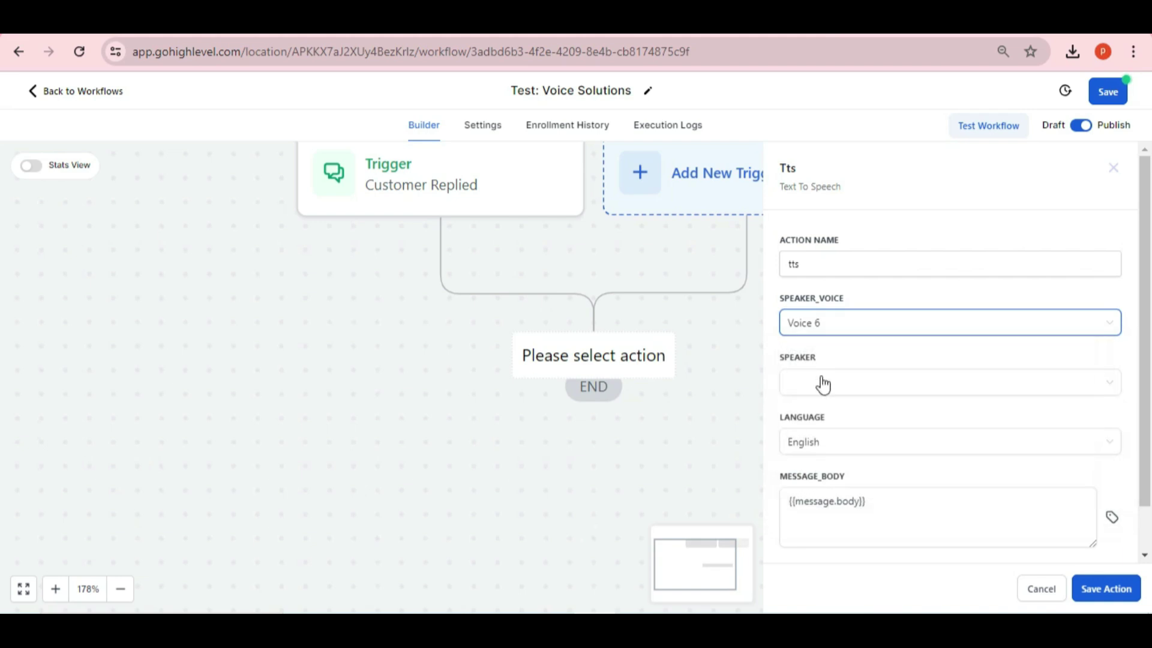
{"action": "left_click", "coordinate": [836, 378]}
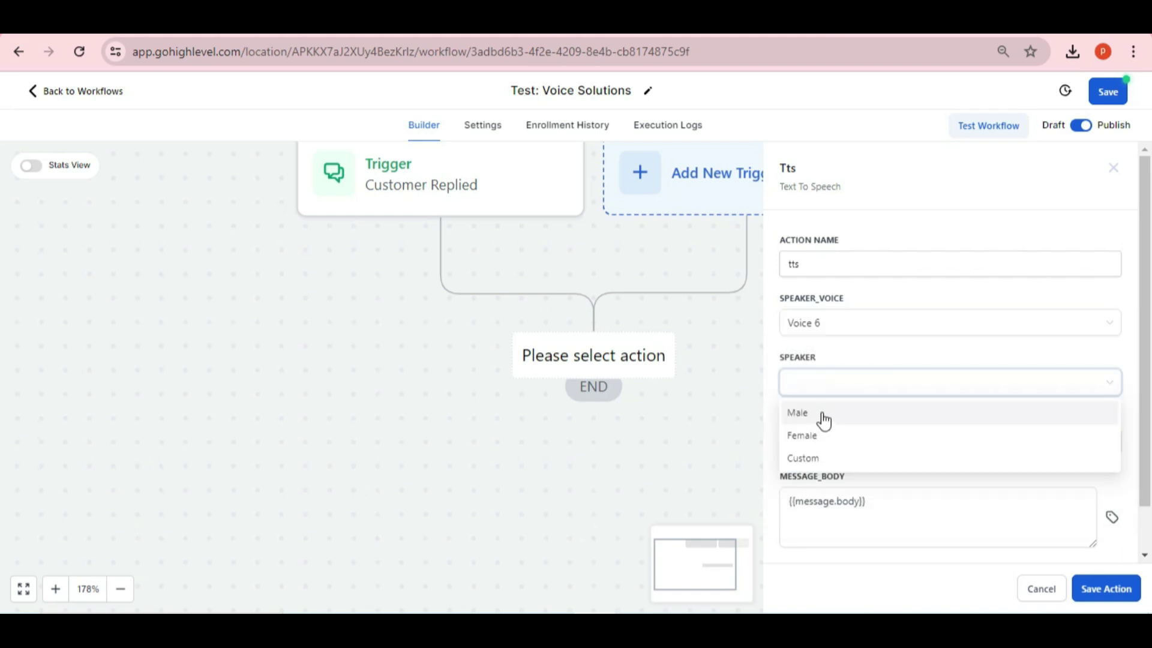
{"action": "left_click", "coordinate": [822, 413]}
{"action": "left_click", "coordinate": [823, 444]}
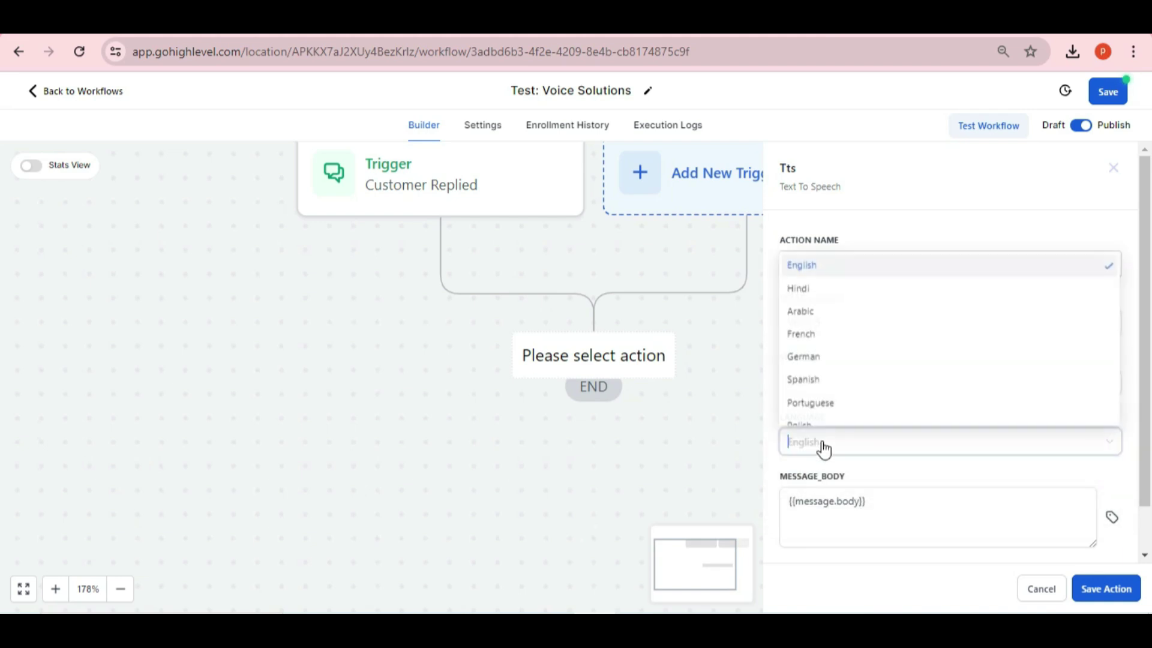
{"action": "type", "text": "en"}
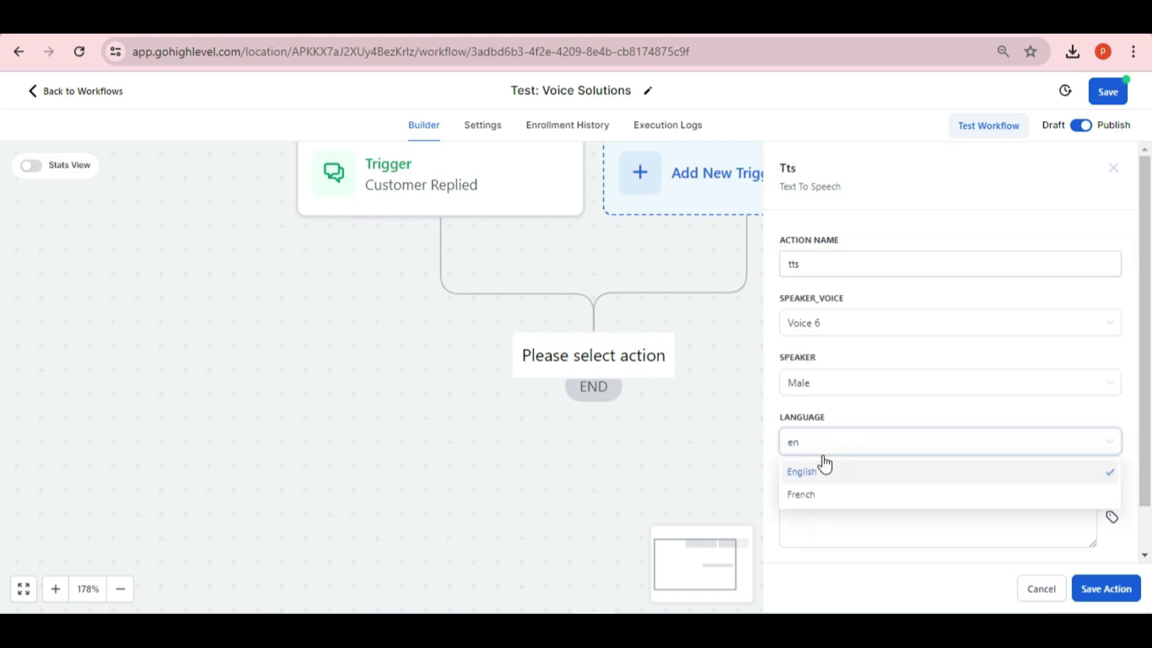
{"action": "left_click", "coordinate": [815, 474]}
Step: Replace the Tts message body with "Hi i am a voice !", then save the action and the workflow
{"action": "scroll", "coordinate": [878, 478], "scroll_direction": "down", "scroll_amount": 1}
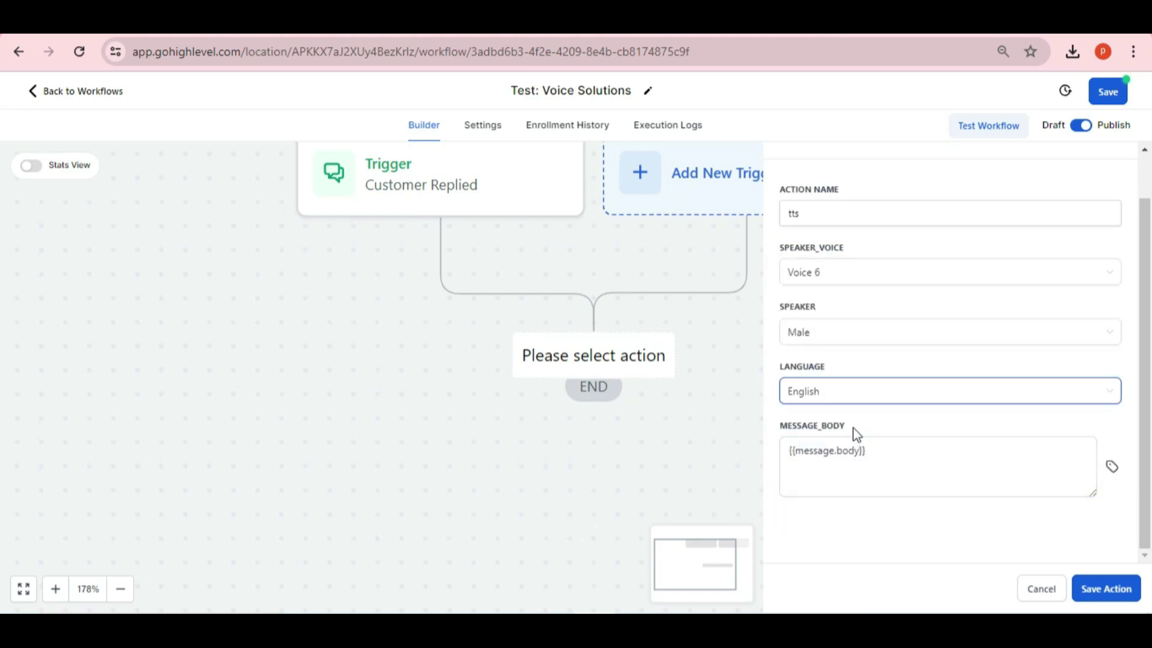
{"action": "left_click", "coordinate": [853, 465]}
{"action": "key", "text": "ctrl+a"}
{"action": "key", "text": "BackSpace"}
{"action": "type", "text": "H"}
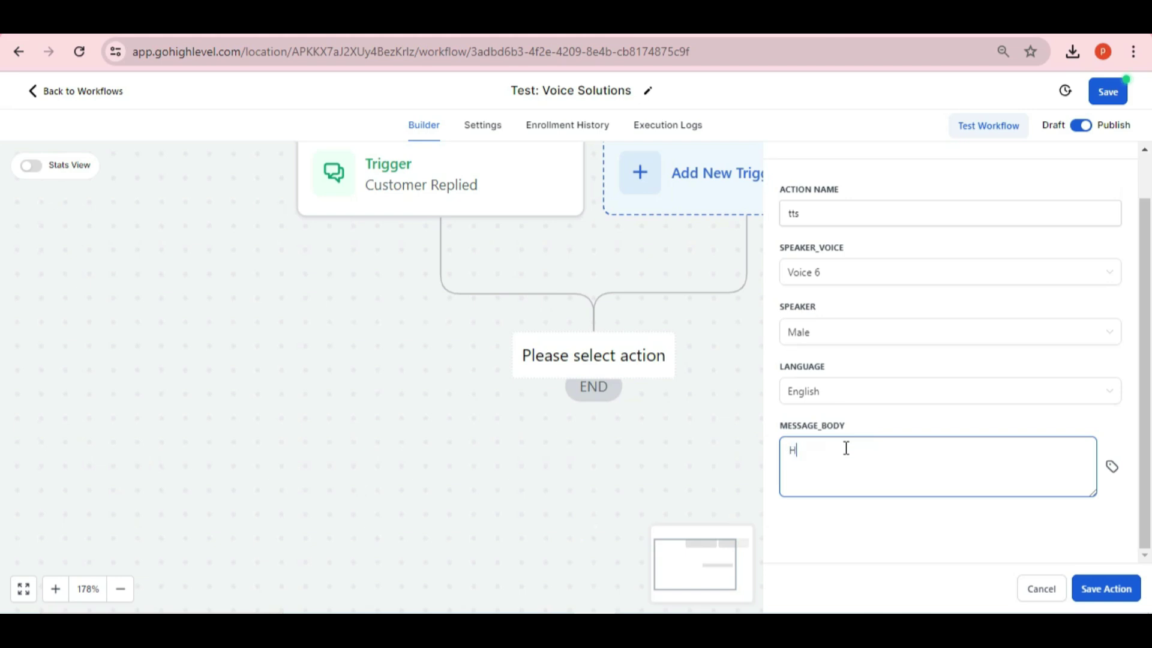
{"action": "type", "text": "i i am a voice !"}
{"action": "left_click", "coordinate": [1105, 591]}
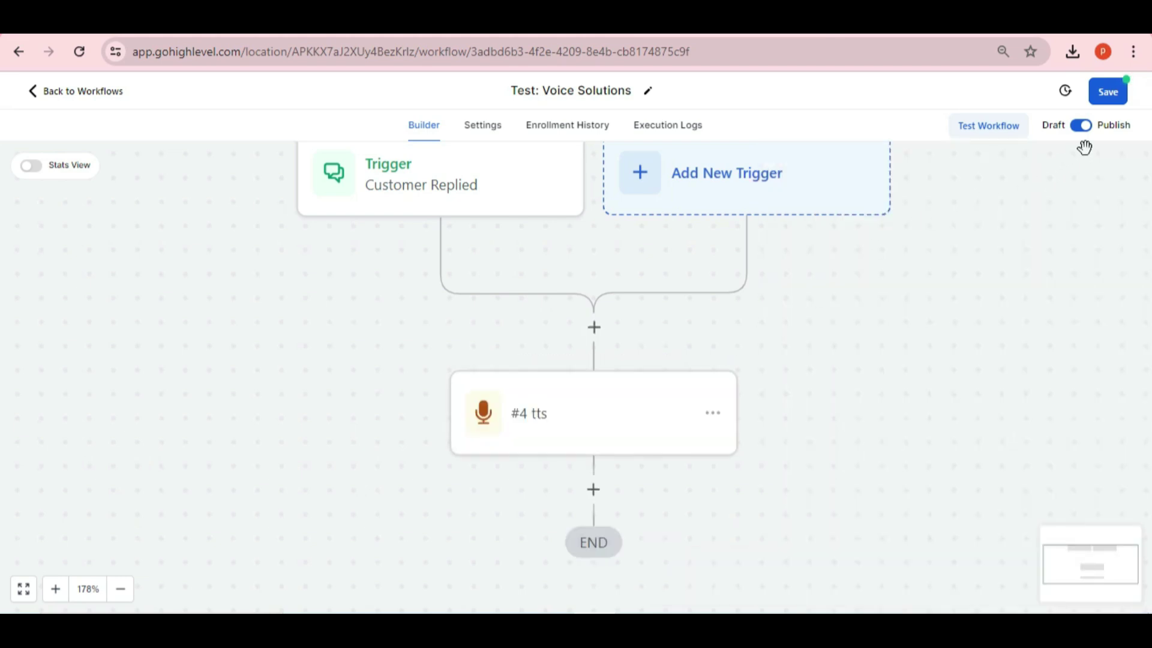
{"action": "left_click", "coordinate": [1108, 93]}
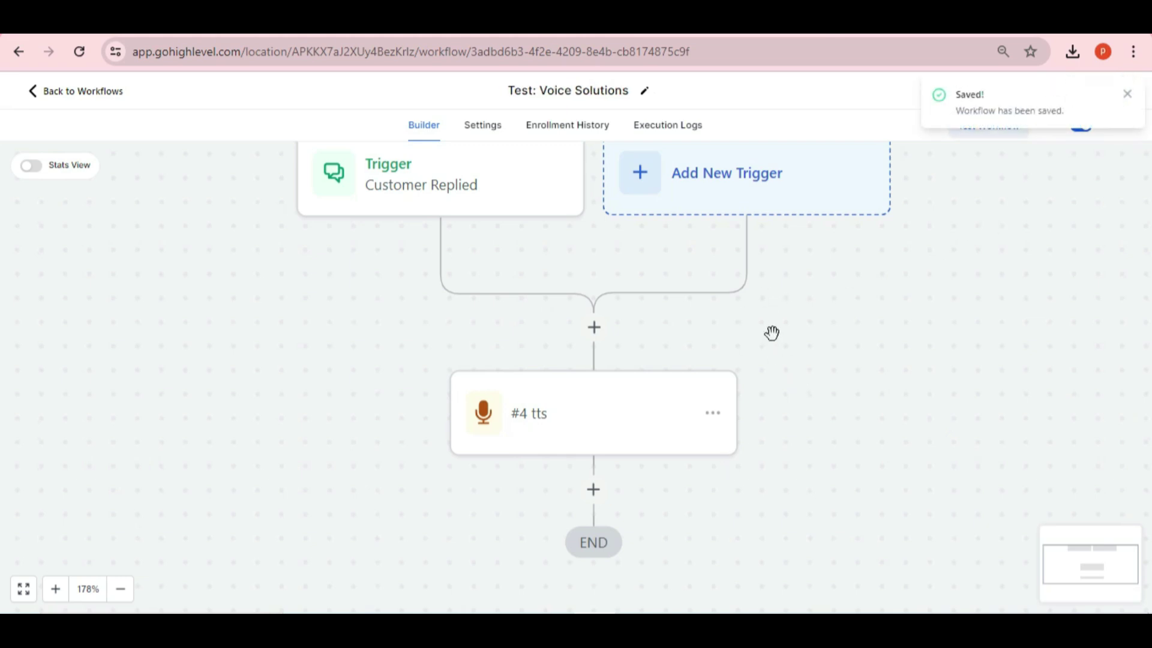
Step: Add a standard Webhook action below the Customer Replied trigger in the new workflow
{"action": "scroll", "coordinate": [797, 378], "scroll_direction": "down", "scroll_amount": 8}
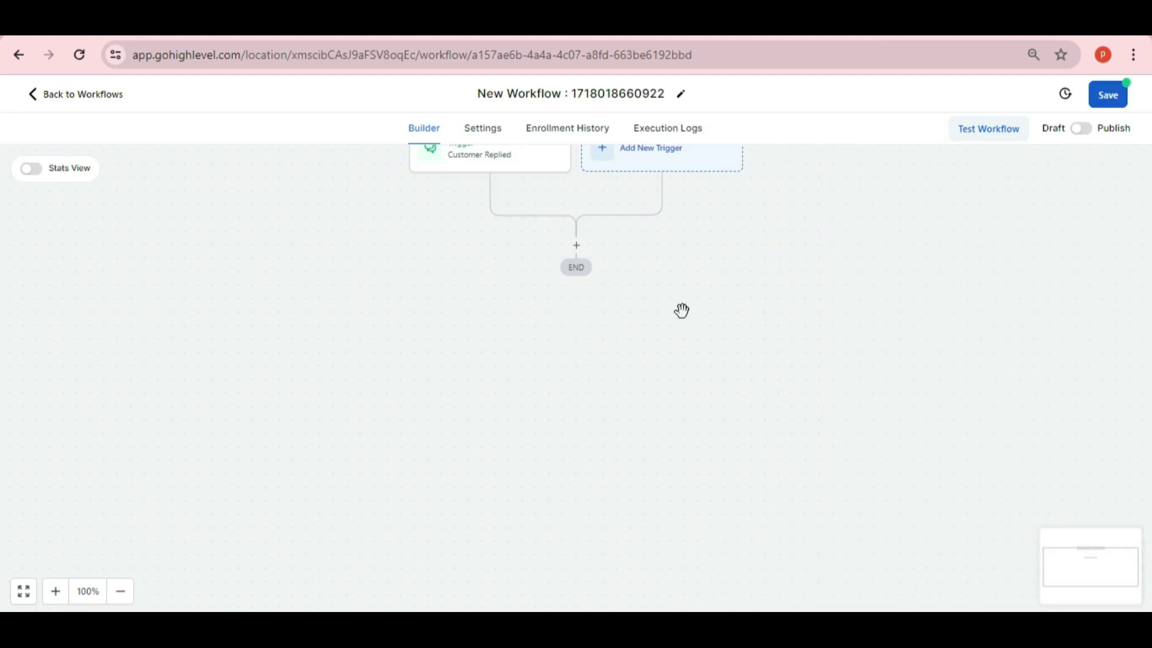
{"action": "left_click", "coordinate": [576, 245]}
{"action": "type", "text": "webhoo"}
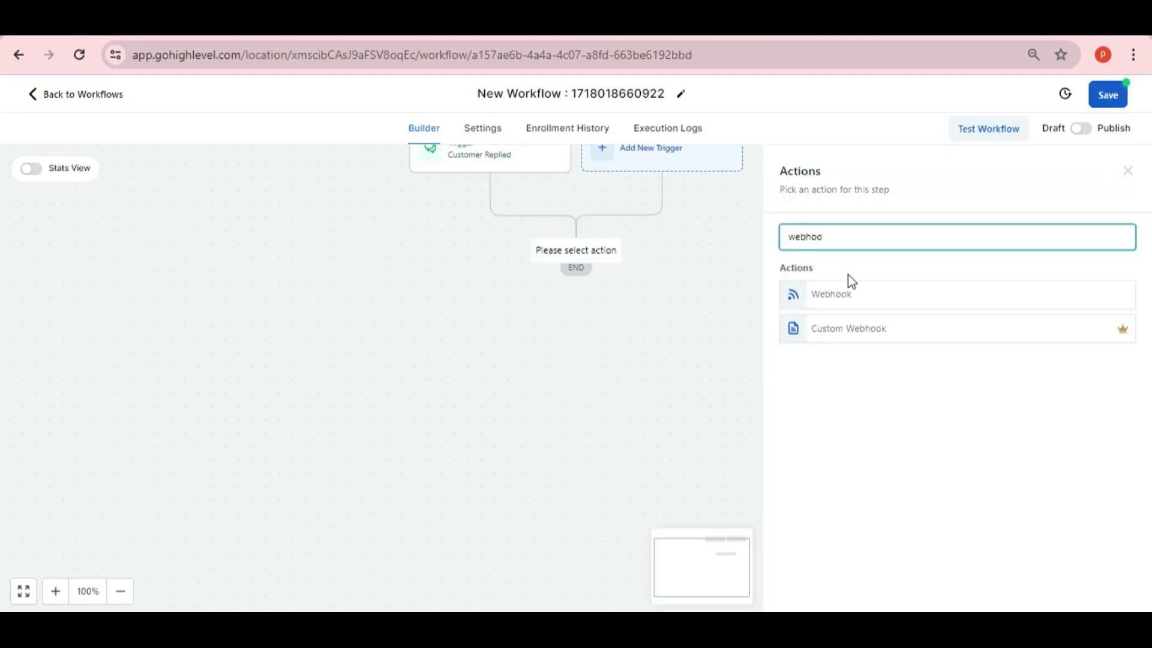
{"action": "left_click", "coordinate": [840, 304]}
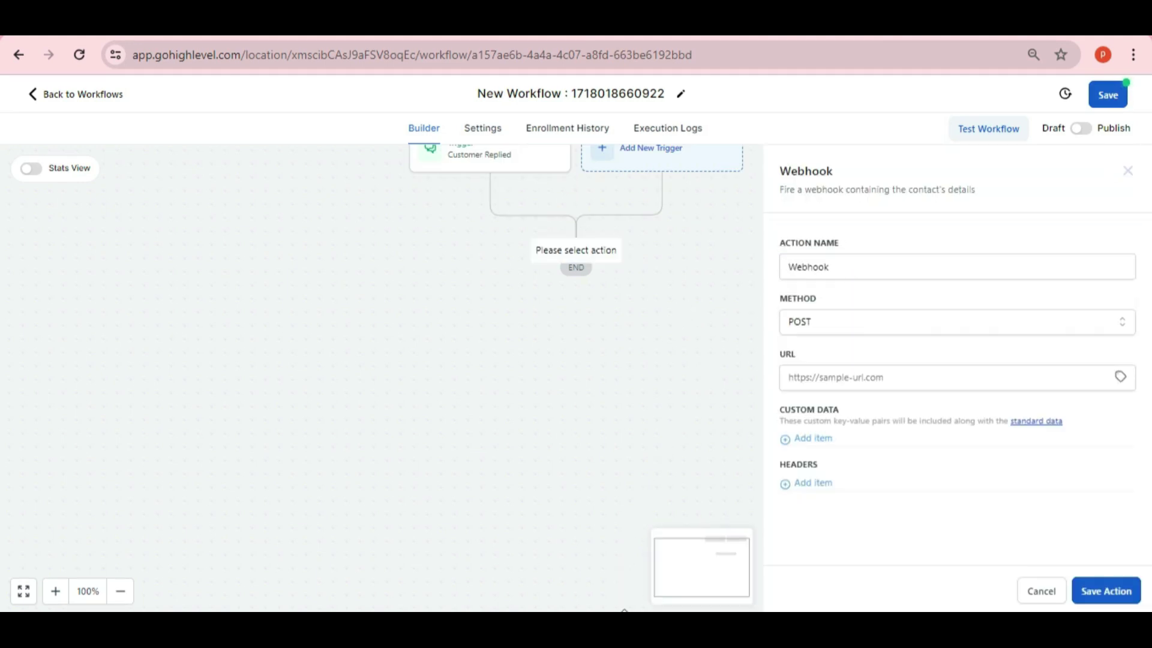
Step: Copy in the provided webhook link as the Webhook action's URL
{"action": "key", "text": "alt+Tab"}
{"action": "left_click", "coordinate": [820, 375]}
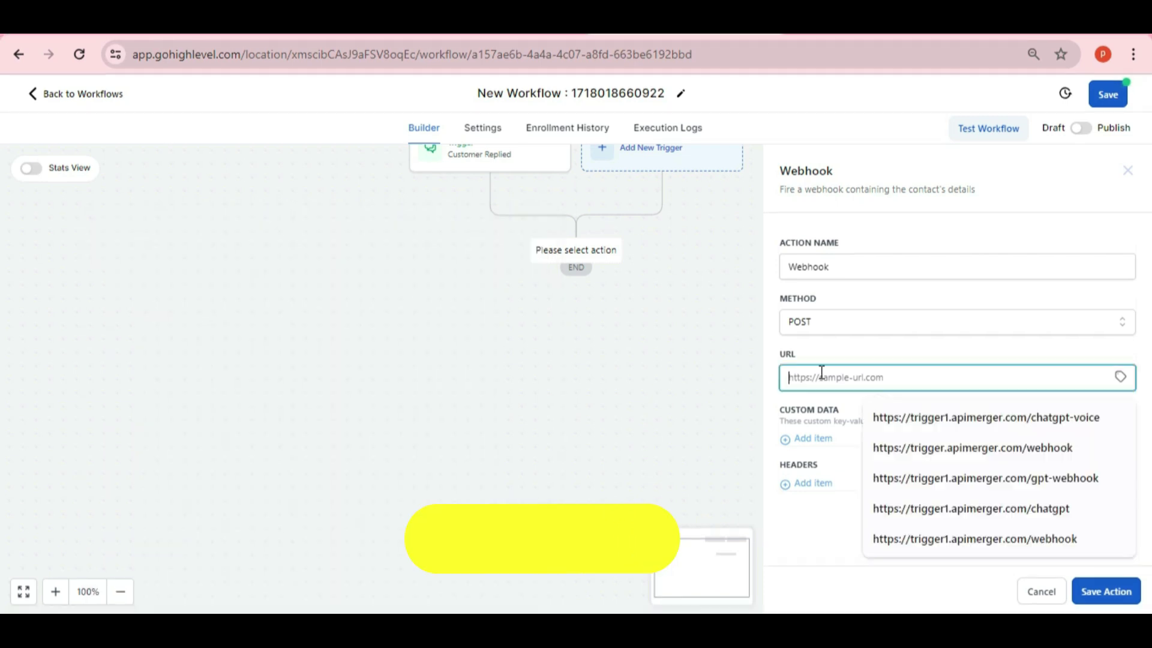
{"action": "key", "text": "ctrl+v"}
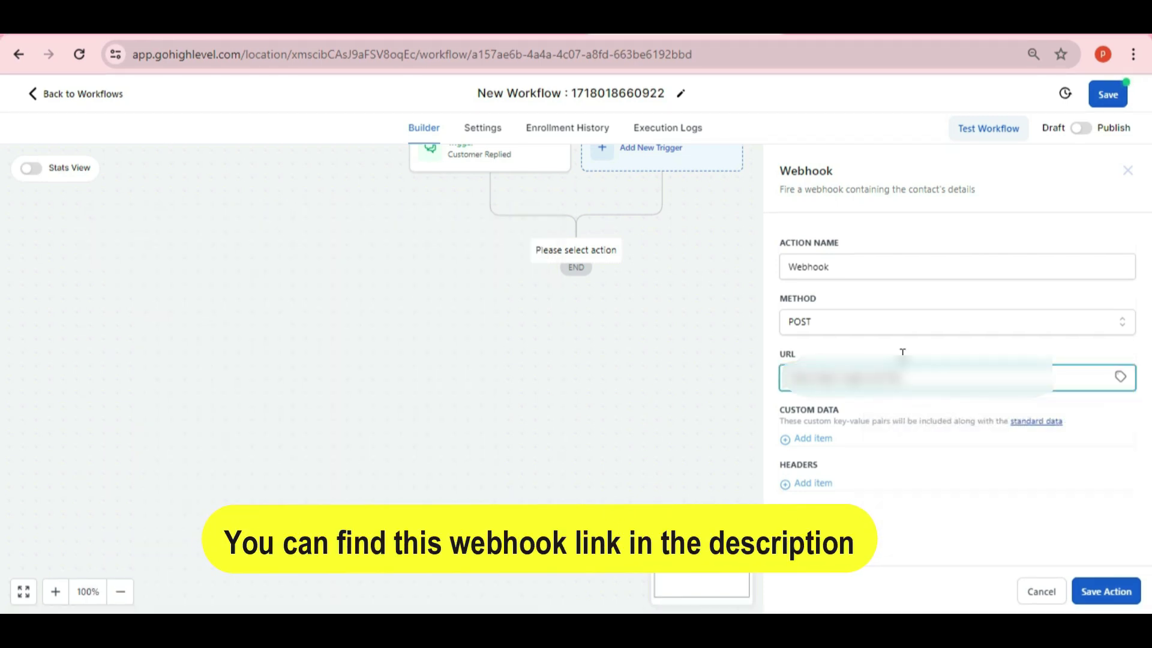
{"action": "left_click", "coordinate": [928, 342]}
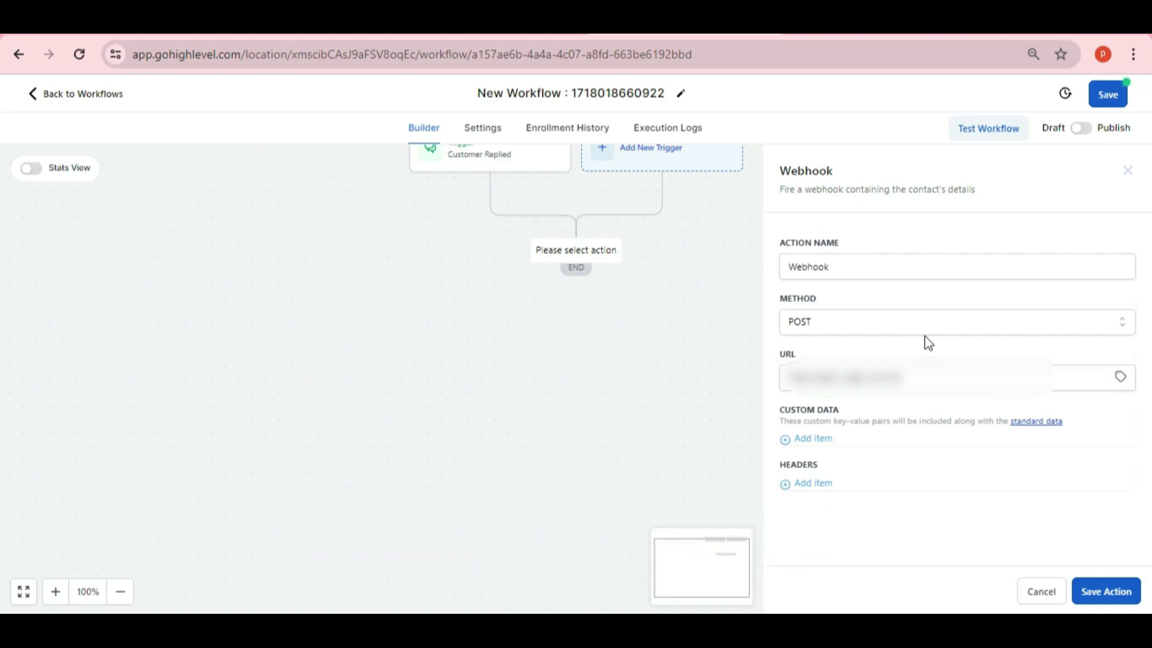
Step: Add a custom data item with the key message and the value "Hi i am a voice"
{"action": "left_click", "coordinate": [817, 439]}
{"action": "left_click", "coordinate": [817, 441]}
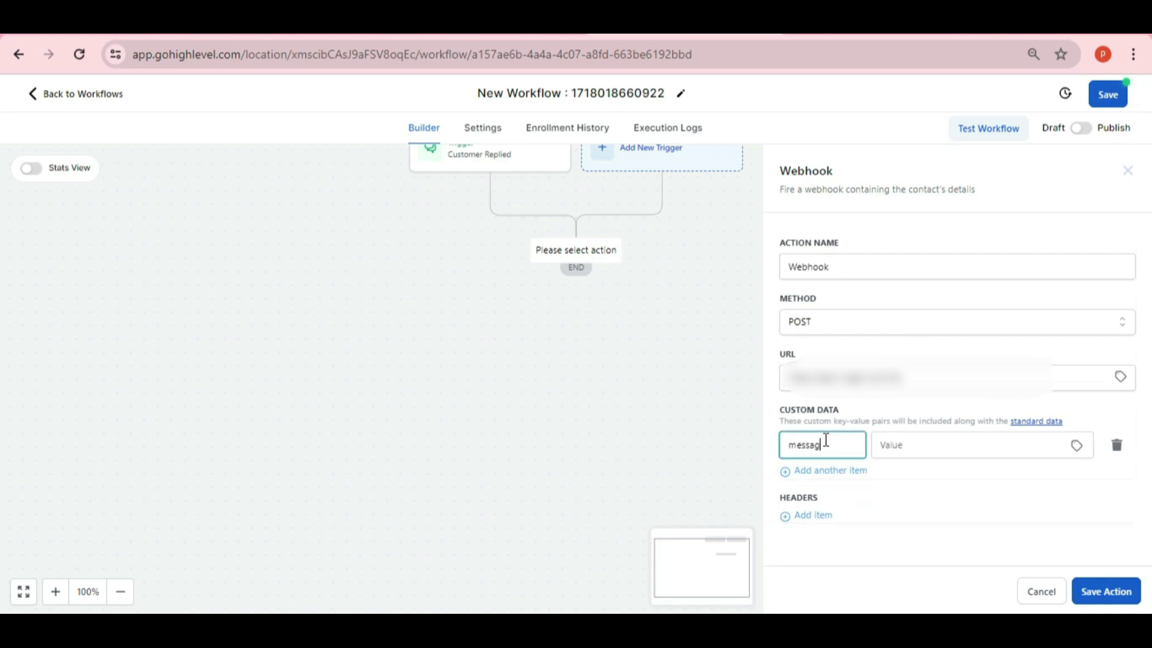
{"action": "left_click", "coordinate": [925, 439]}
{"action": "type", "text": "Hi i am a voice"}
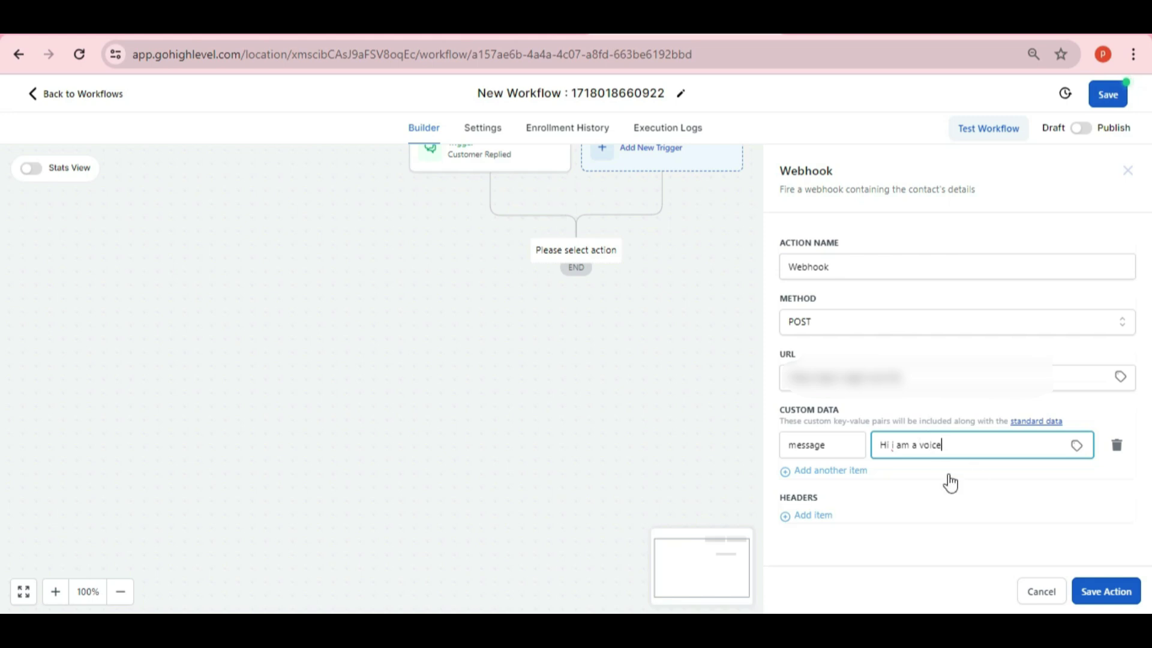
Step: Add a second custom data item with the key lang
{"action": "left_click", "coordinate": [833, 471]}
{"action": "left_click", "coordinate": [803, 476]}
{"action": "type", "text": "lang"}
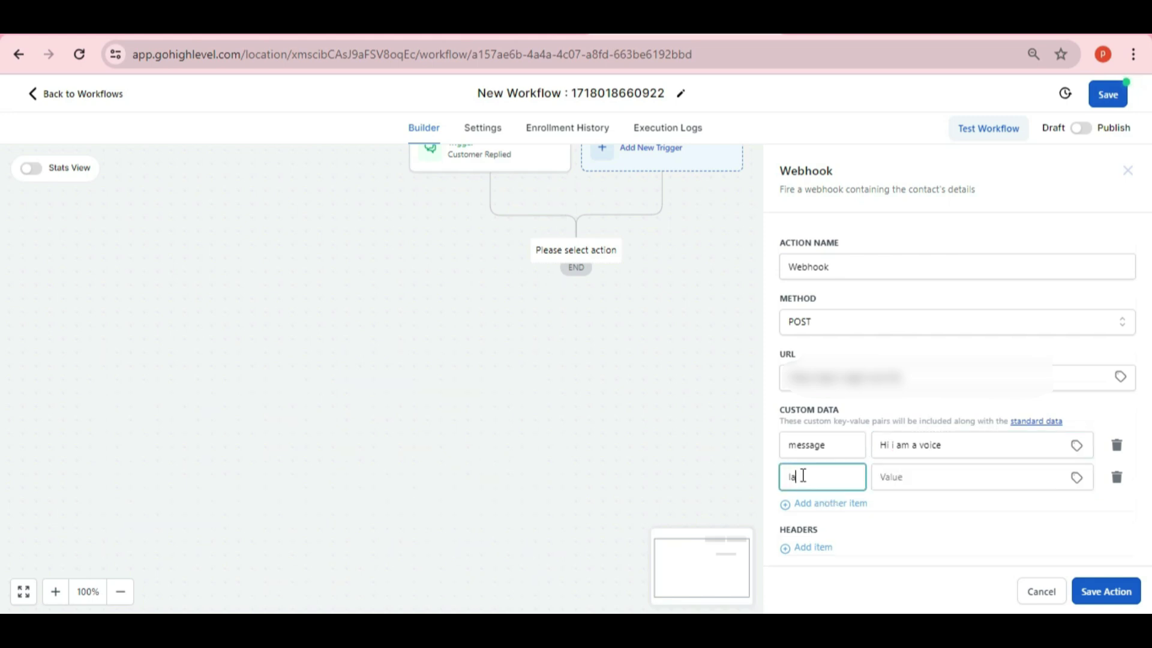
Step: Add custom data items speaker with the value male and speaker_file with the value 6
{"action": "left_click", "coordinate": [843, 508]}
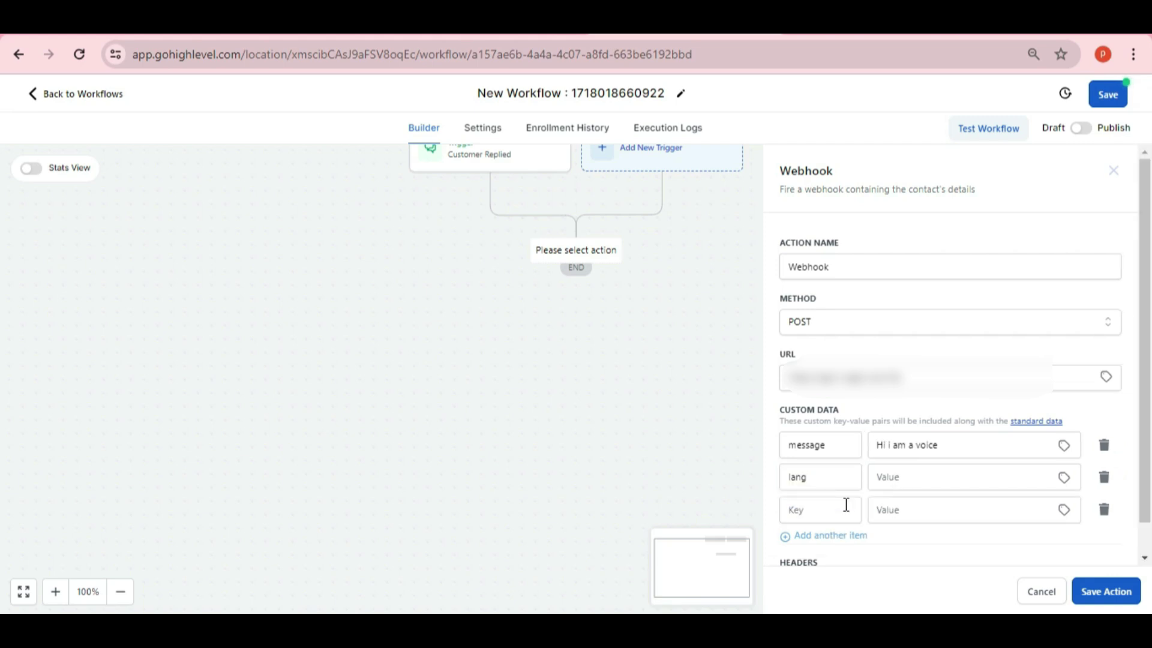
{"action": "left_click", "coordinate": [841, 504]}
{"action": "type", "text": "speaker"}
{"action": "left_click", "coordinate": [886, 510]}
{"action": "type", "text": "male"}
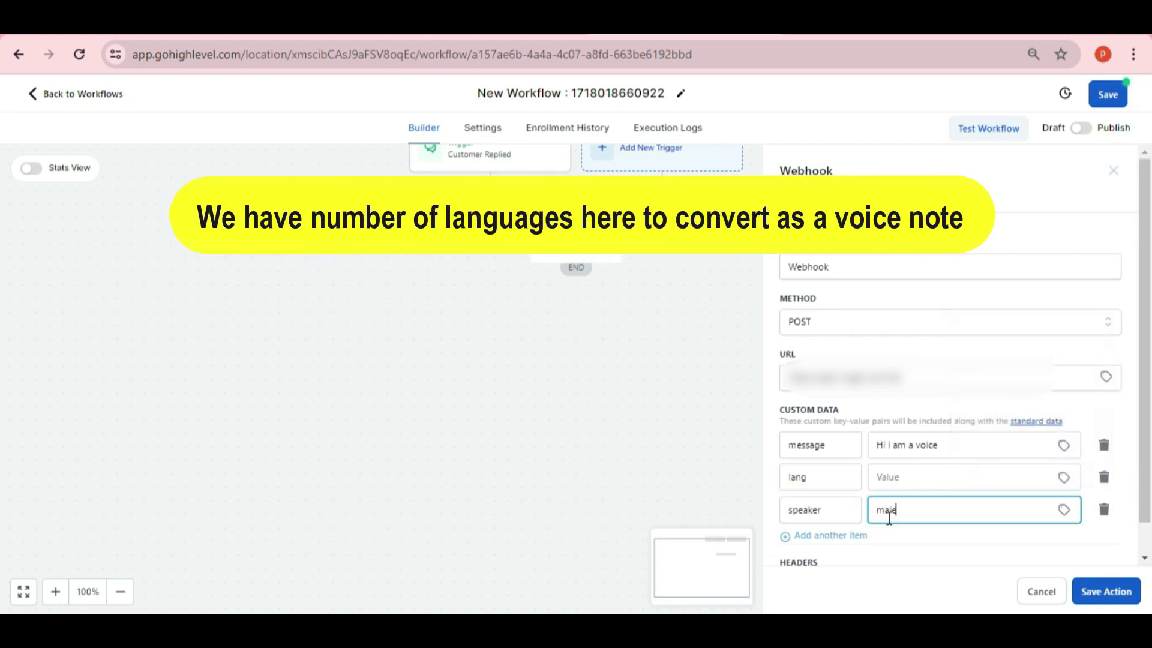
{"action": "left_click", "coordinate": [863, 536]}
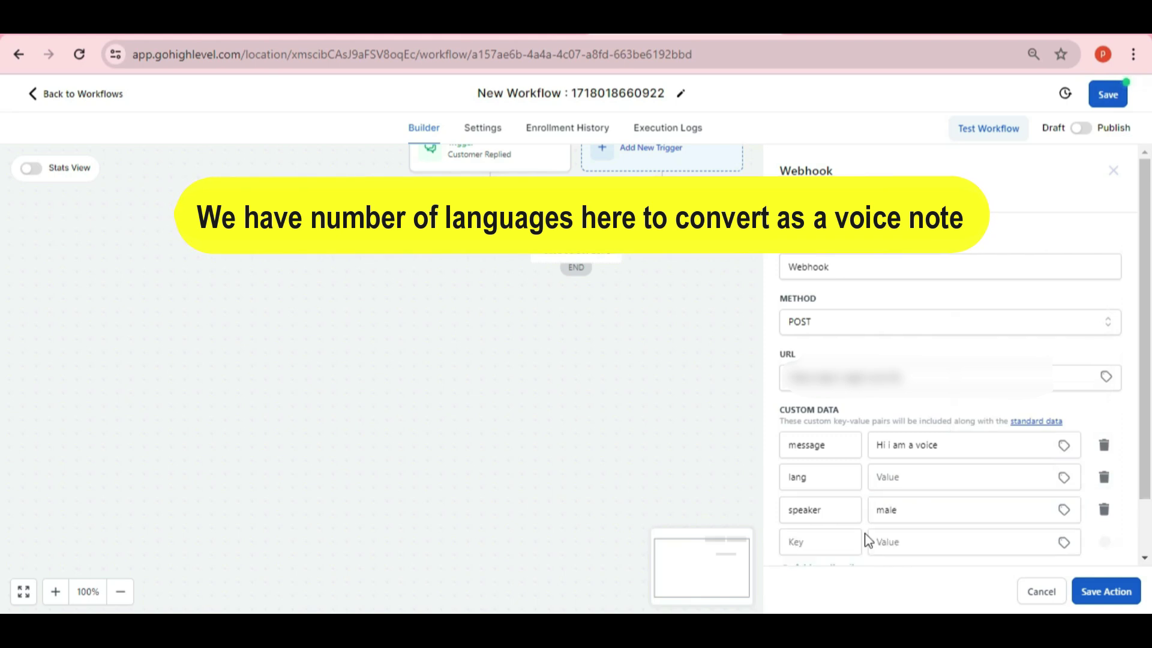
Step: Set the value of the lang custom data item to en
{"action": "left_click", "coordinate": [855, 474]}
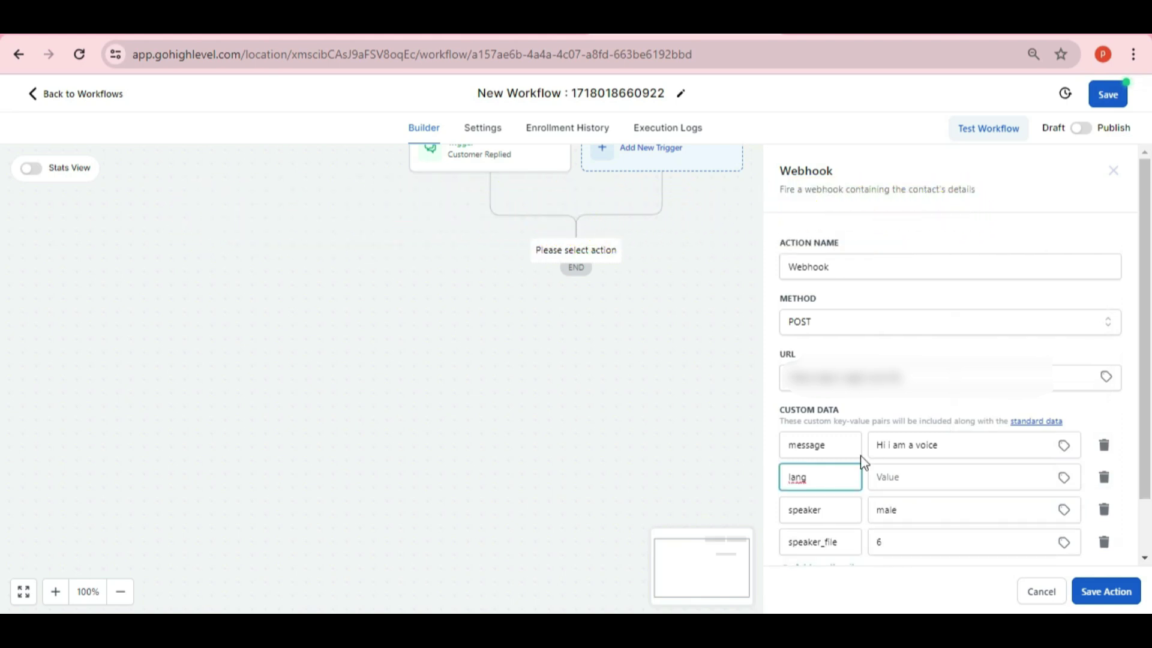
{"action": "double_click", "coordinate": [813, 478]}
{"action": "left_click", "coordinate": [840, 478]}
{"action": "left_click", "coordinate": [905, 477]}
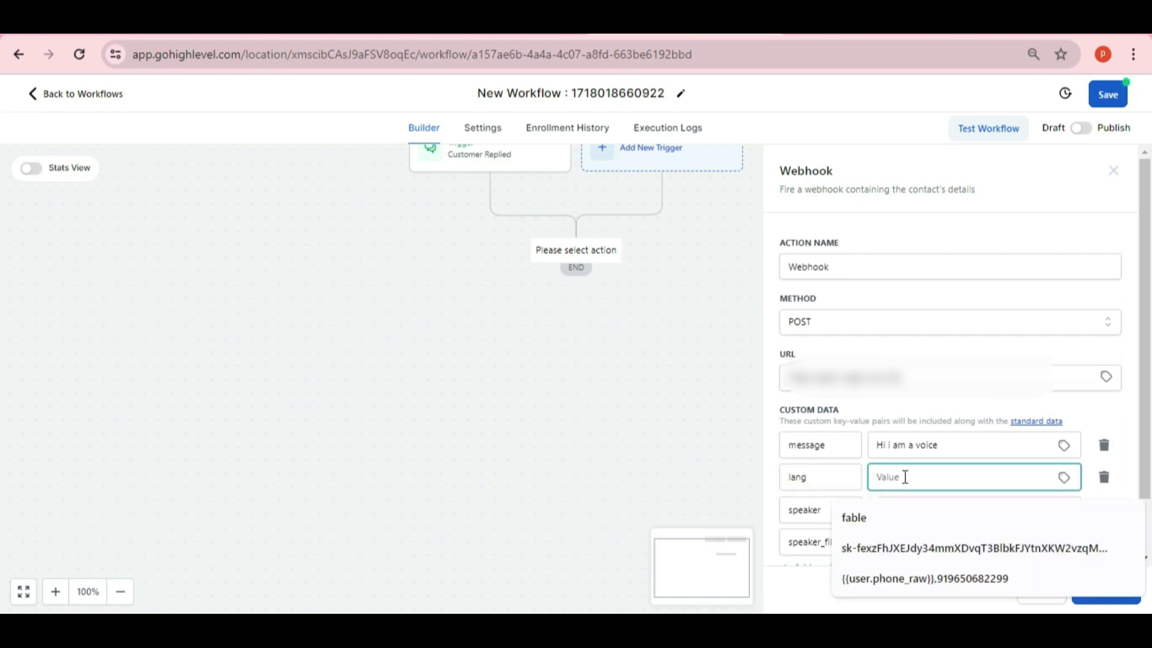
{"action": "type", "text": "en"}
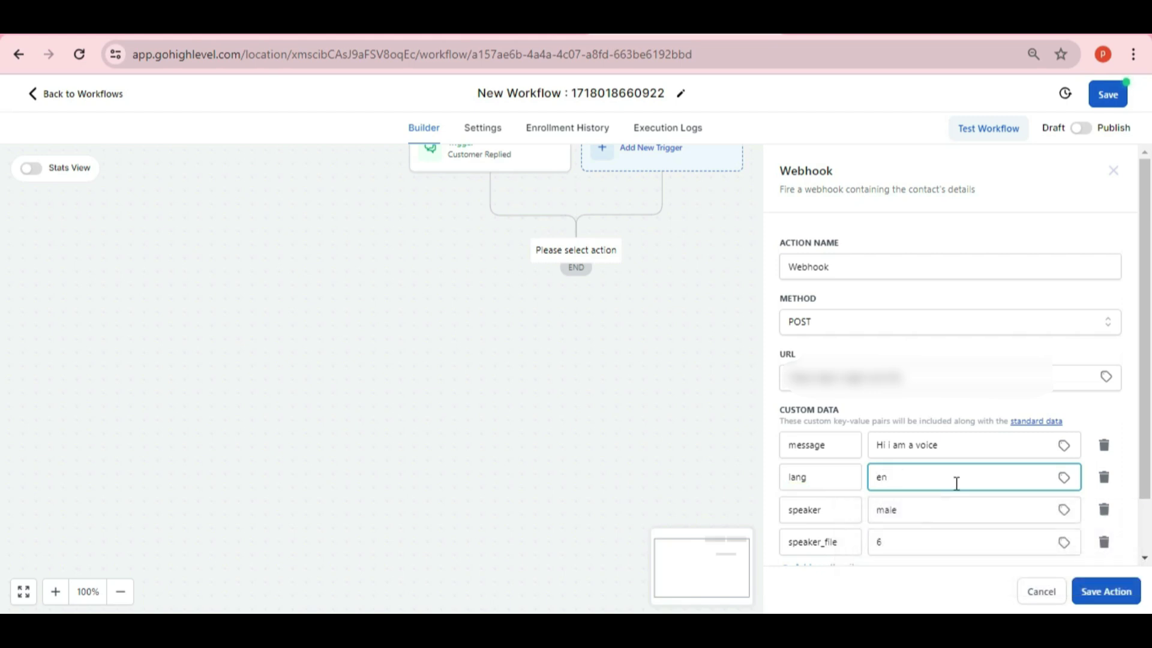
Step: Rename the speaker_file key to speaker_voice and add another blank custom data item
{"action": "left_click", "coordinate": [842, 545]}
{"action": "key", "text": "BackSpace"}
{"action": "key", "text": "BackSpace"}
{"action": "key", "text": "BackSpace"}
{"action": "key", "text": "BackSpace"}
{"action": "type", "text": "voic"}
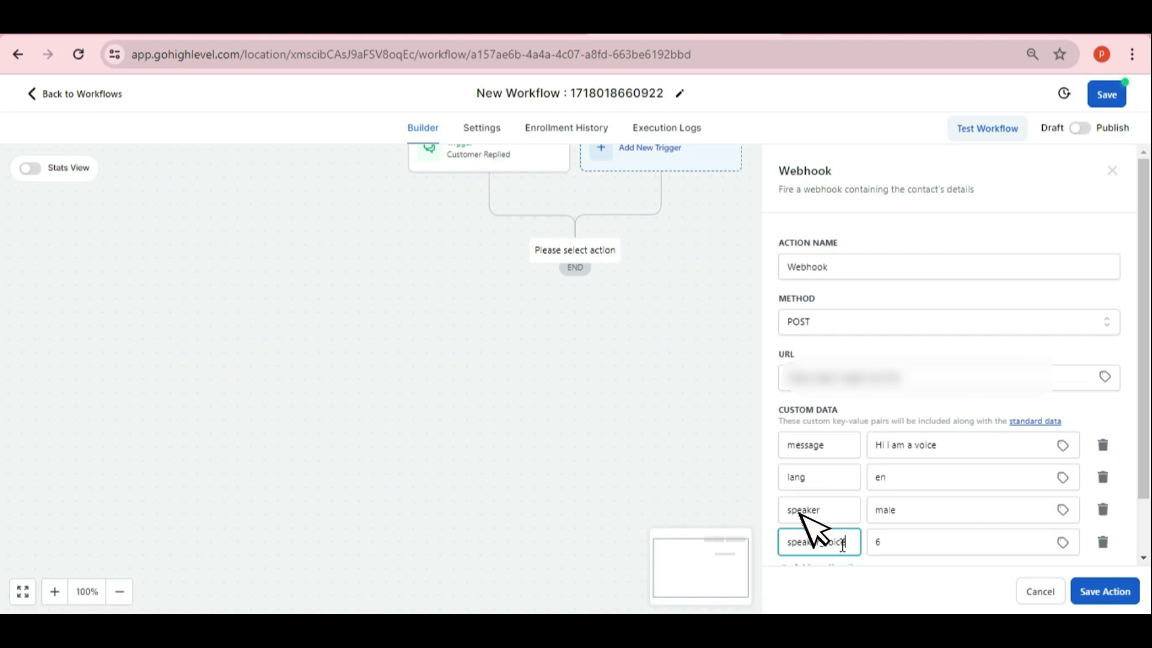
{"action": "left_click", "coordinate": [938, 542]}
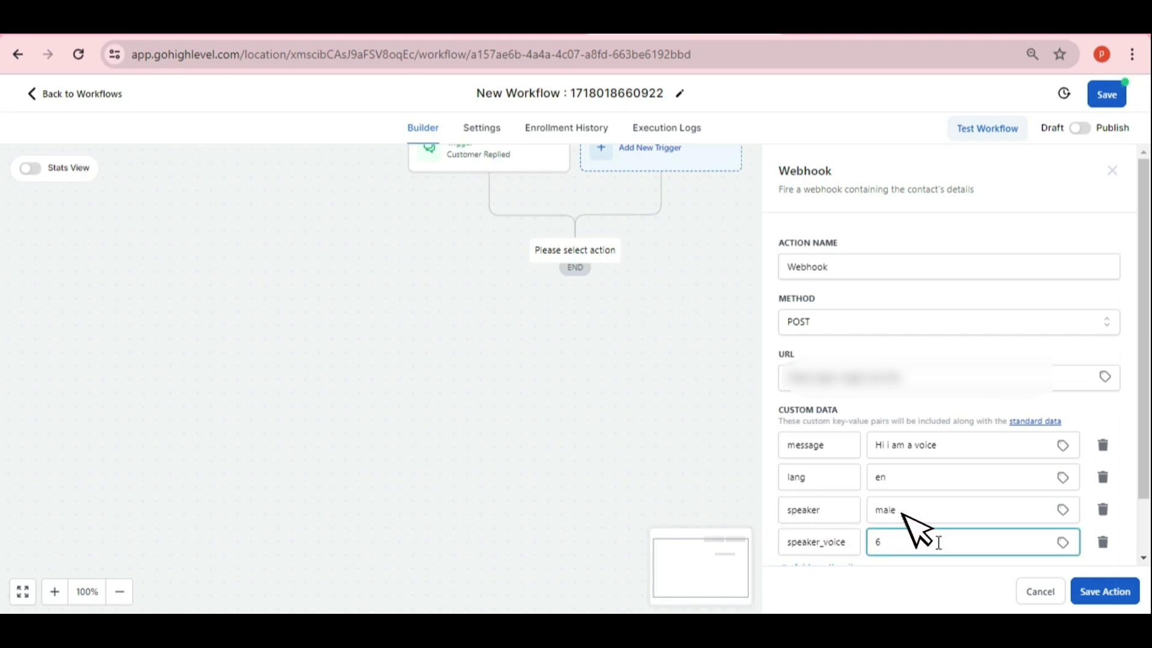
{"action": "left_click", "coordinate": [875, 566]}
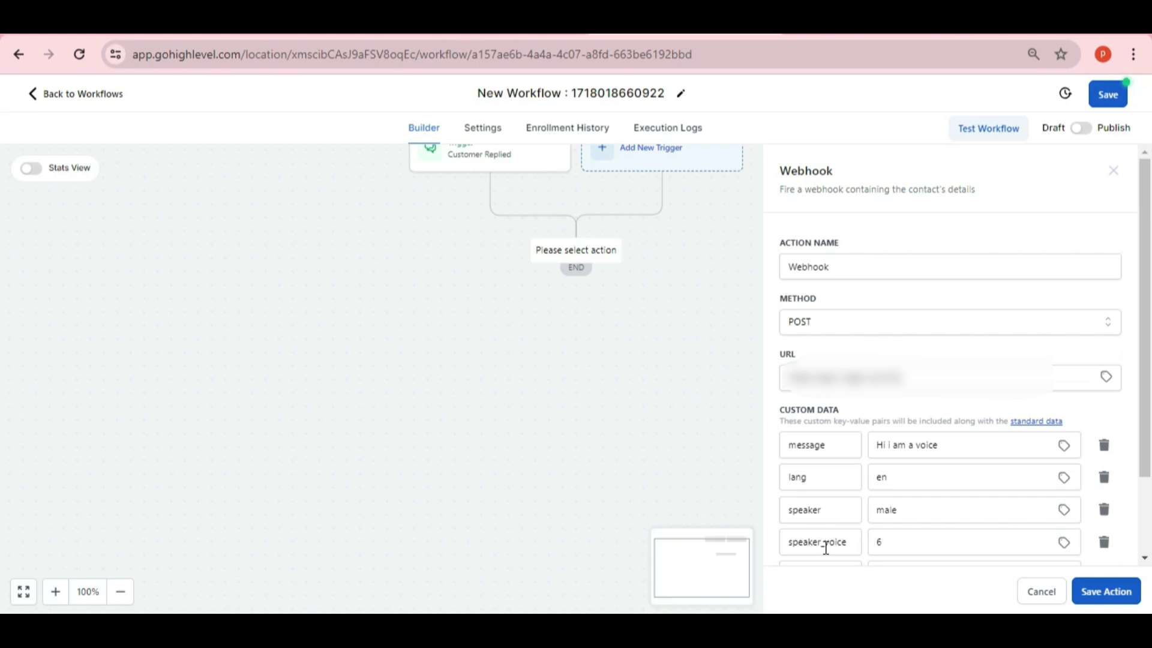
{"action": "left_click", "coordinate": [956, 539]}
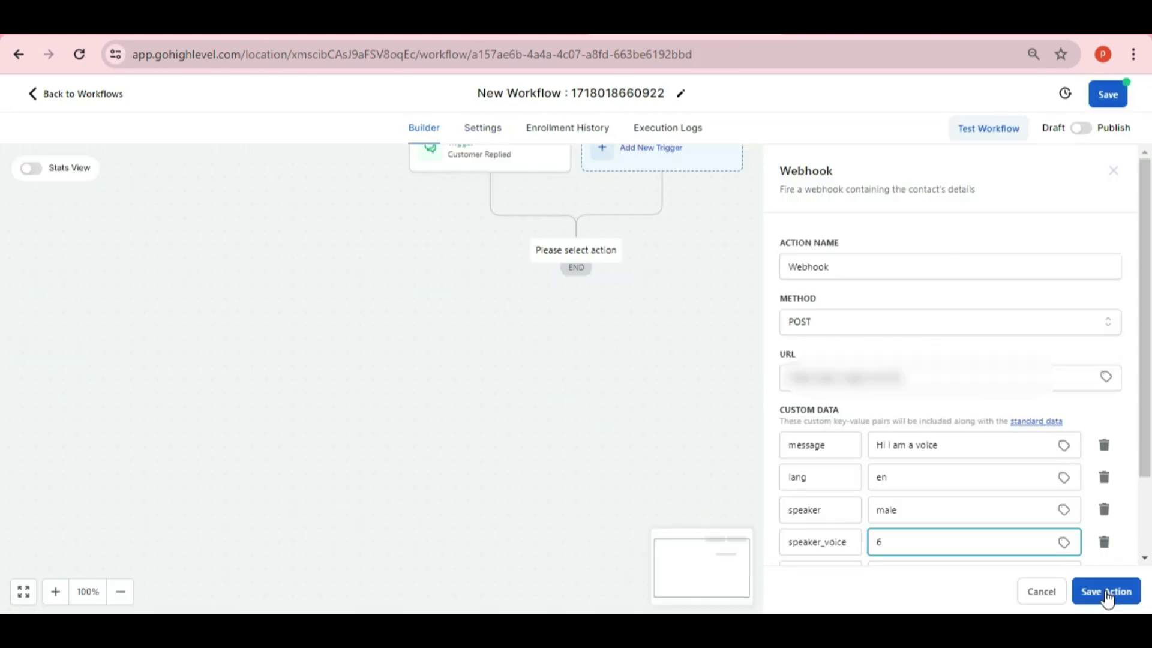
Step: Save the webhook action, publish the workflow and save it
{"action": "left_click", "coordinate": [1107, 594]}
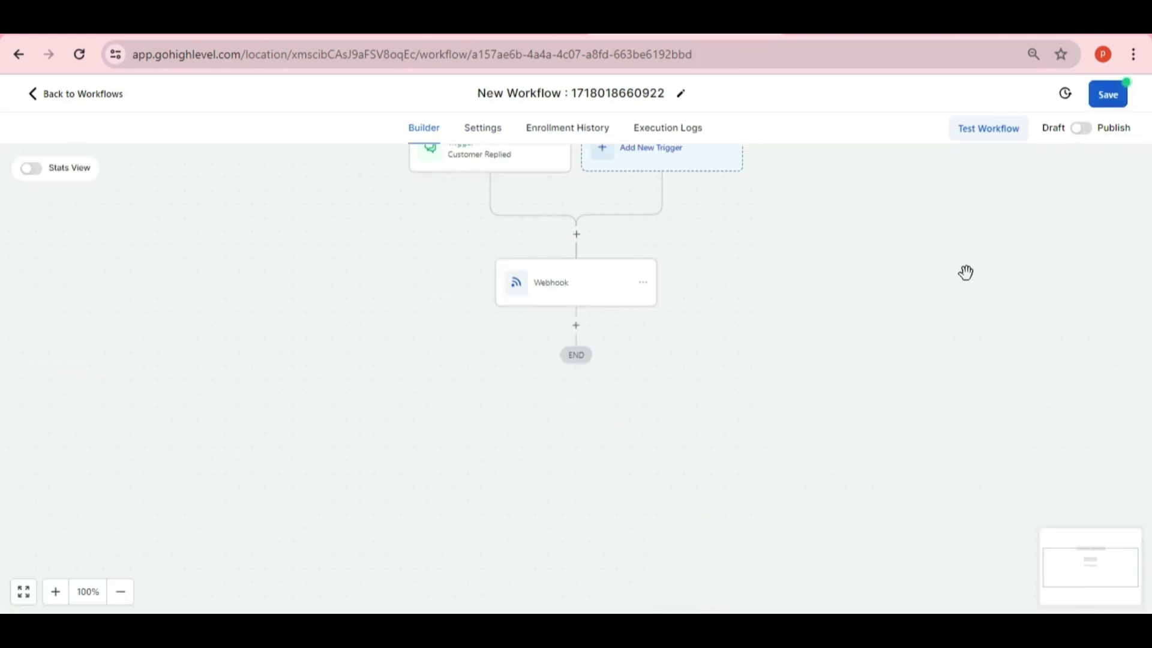
{"action": "left_click", "coordinate": [1087, 136]}
{"action": "left_click", "coordinate": [1119, 97]}
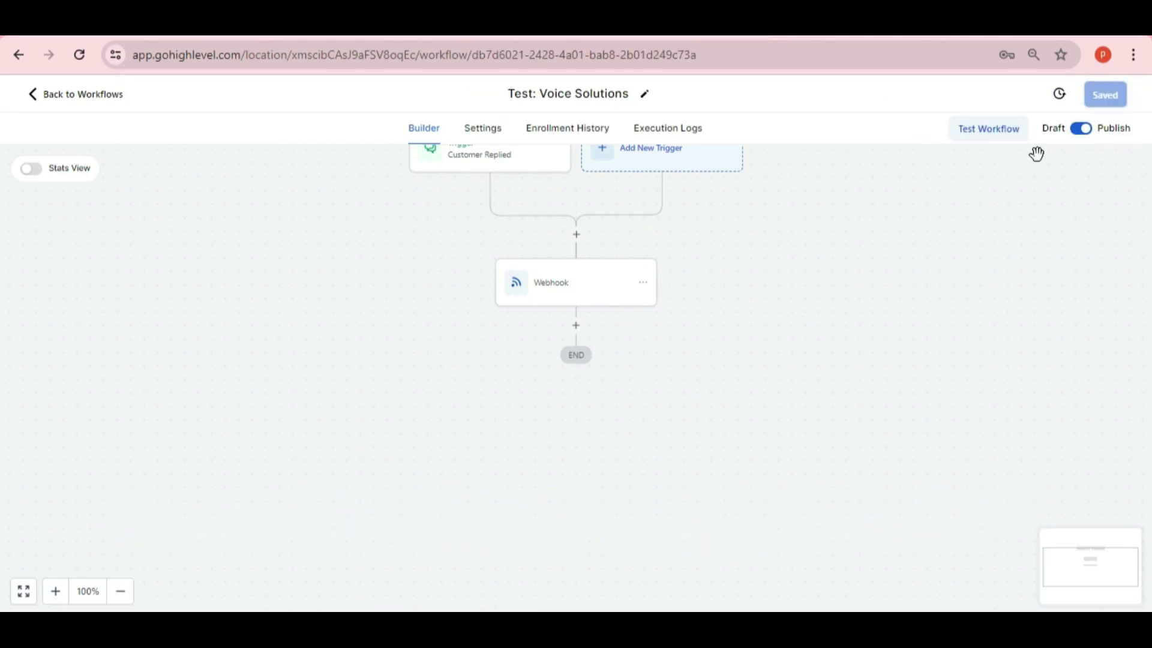
Step: Run a test of the Test: Voice Solutions workflow with demo contact1 as the contact
{"action": "left_click", "coordinate": [995, 144]}
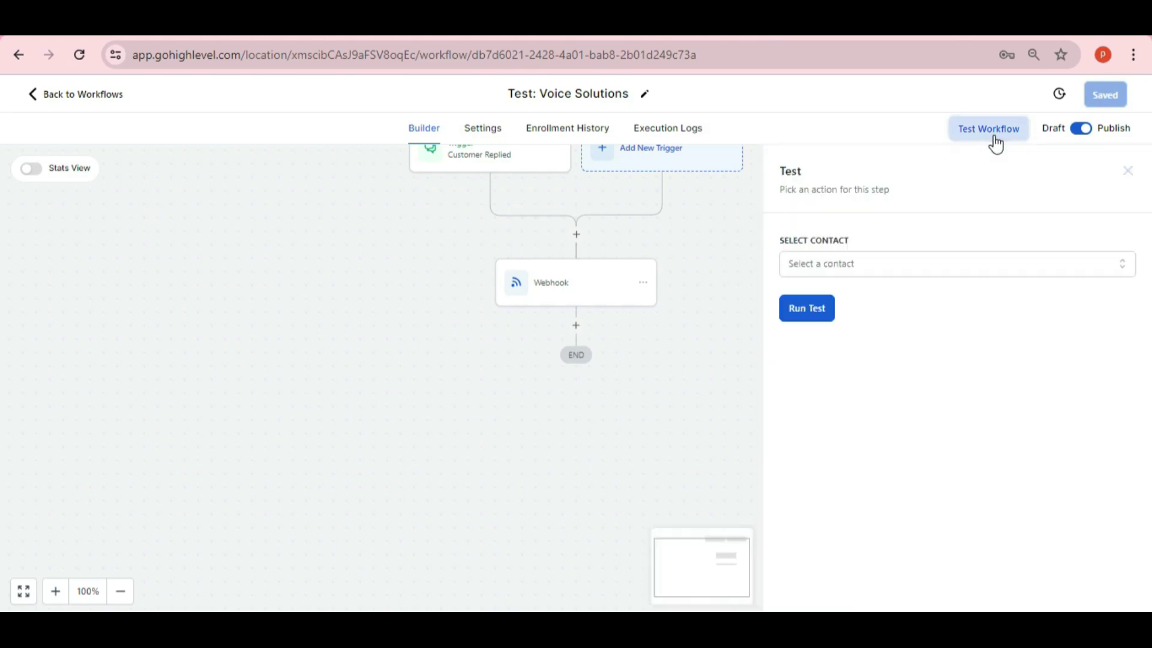
{"action": "left_click", "coordinate": [824, 269]}
{"action": "type", "text": "d"}
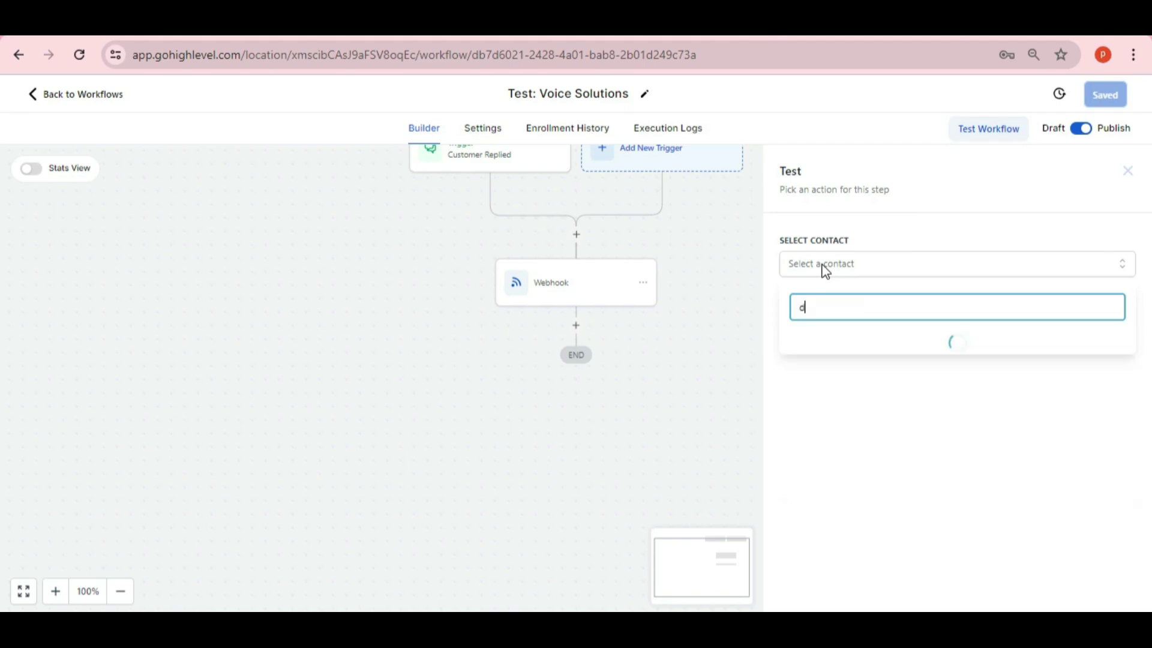
{"action": "type", "text": "emo contact"}
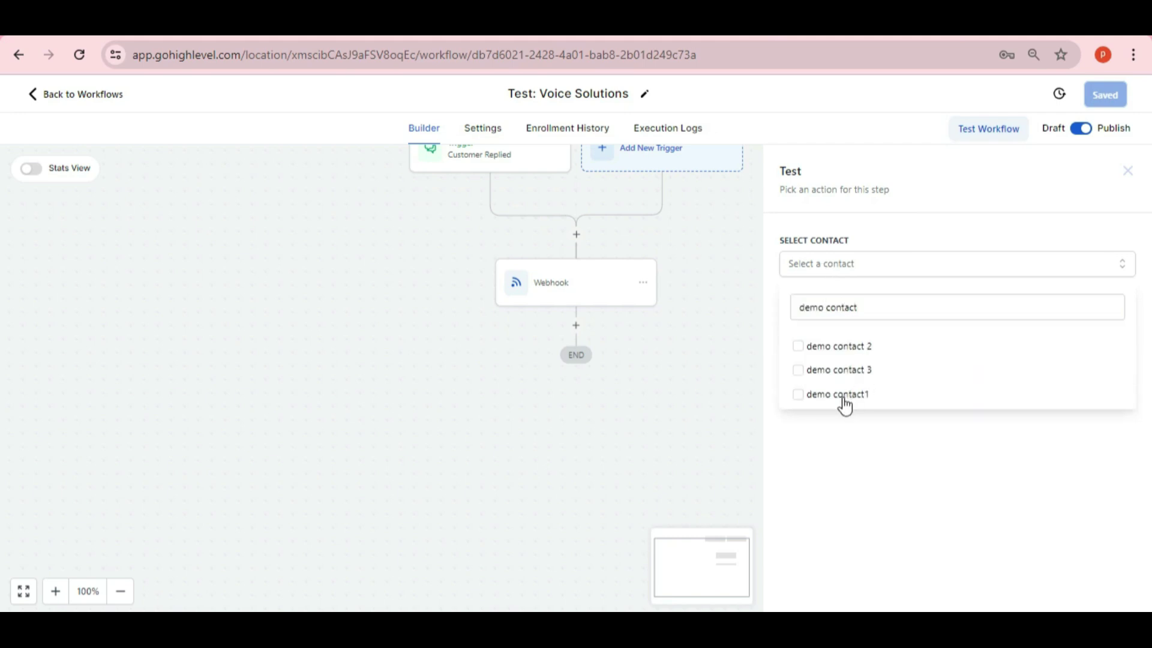
{"action": "left_click", "coordinate": [843, 399]}
{"action": "left_click", "coordinate": [898, 273]}
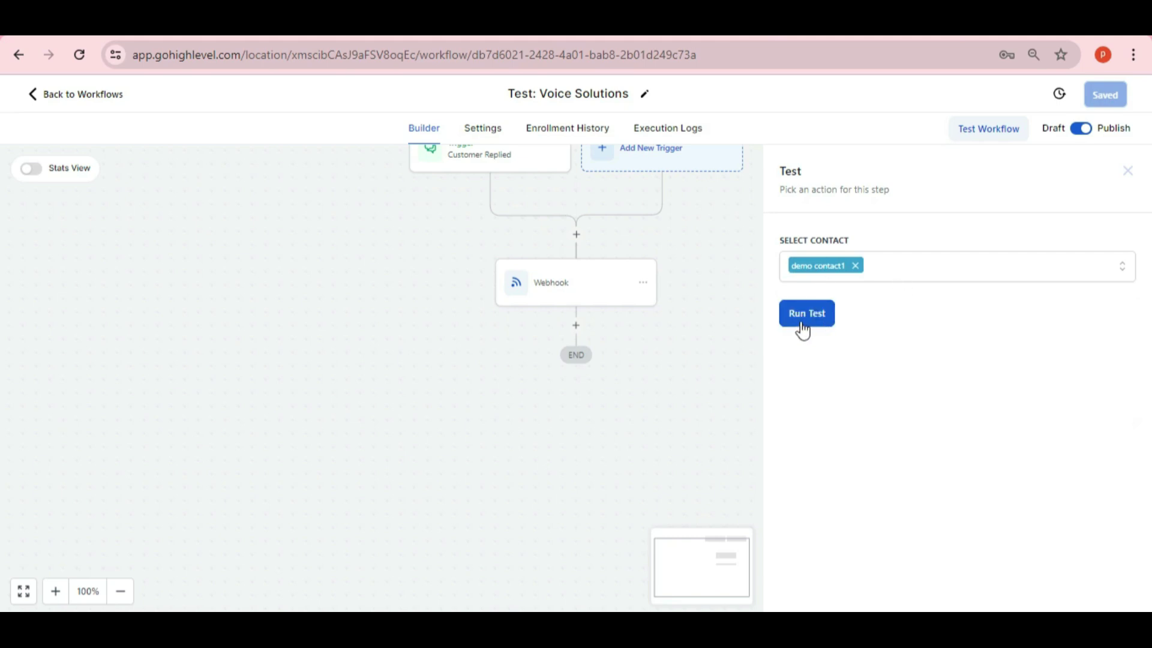
{"action": "left_click", "coordinate": [812, 323]}
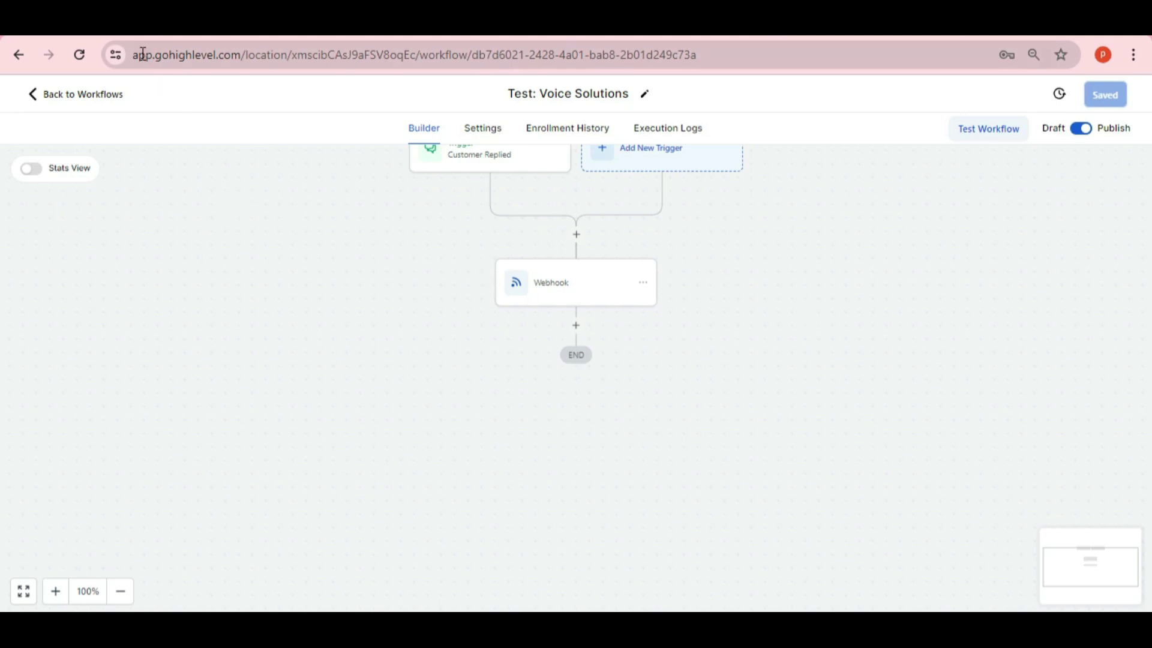
Step: Switch from the WAGHL sub-account to the agency view, dismiss the tax notice and open the Custom Menu Link settings
{"action": "left_click", "coordinate": [111, 27]}
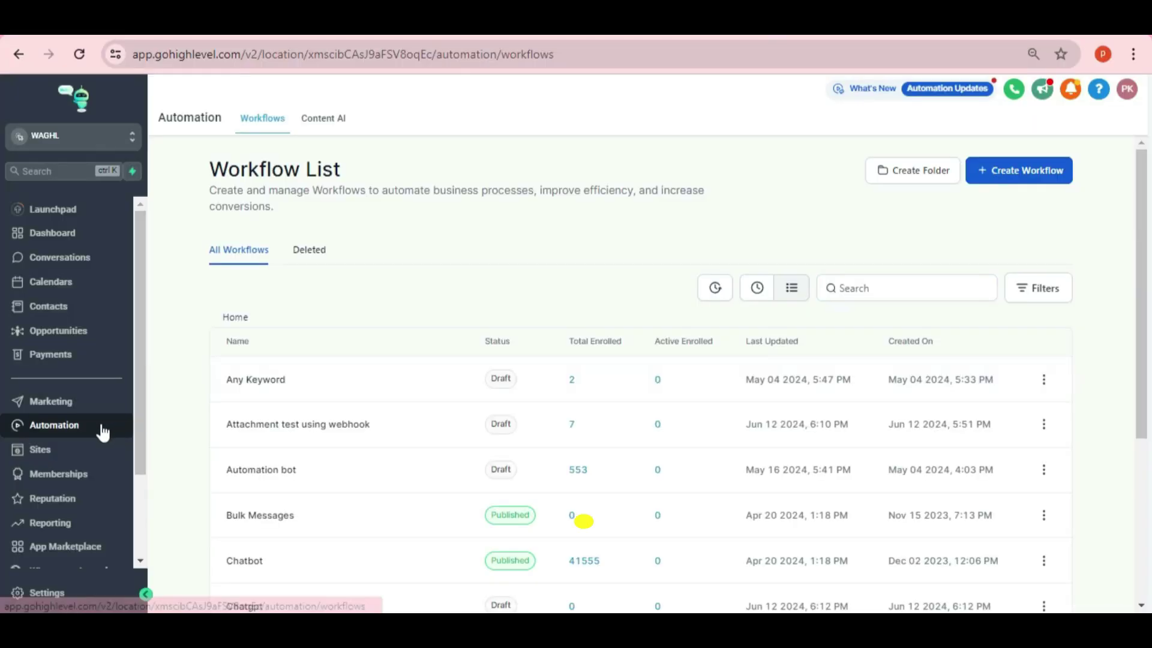
{"action": "left_click", "coordinate": [132, 139]}
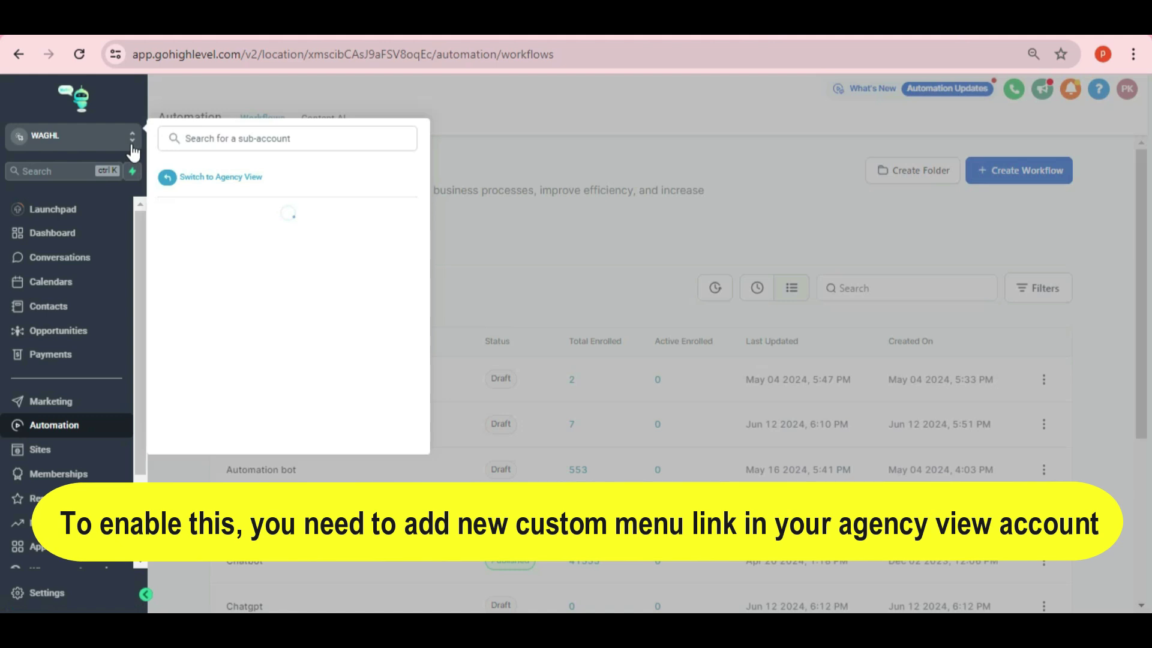
{"action": "left_click", "coordinate": [222, 180]}
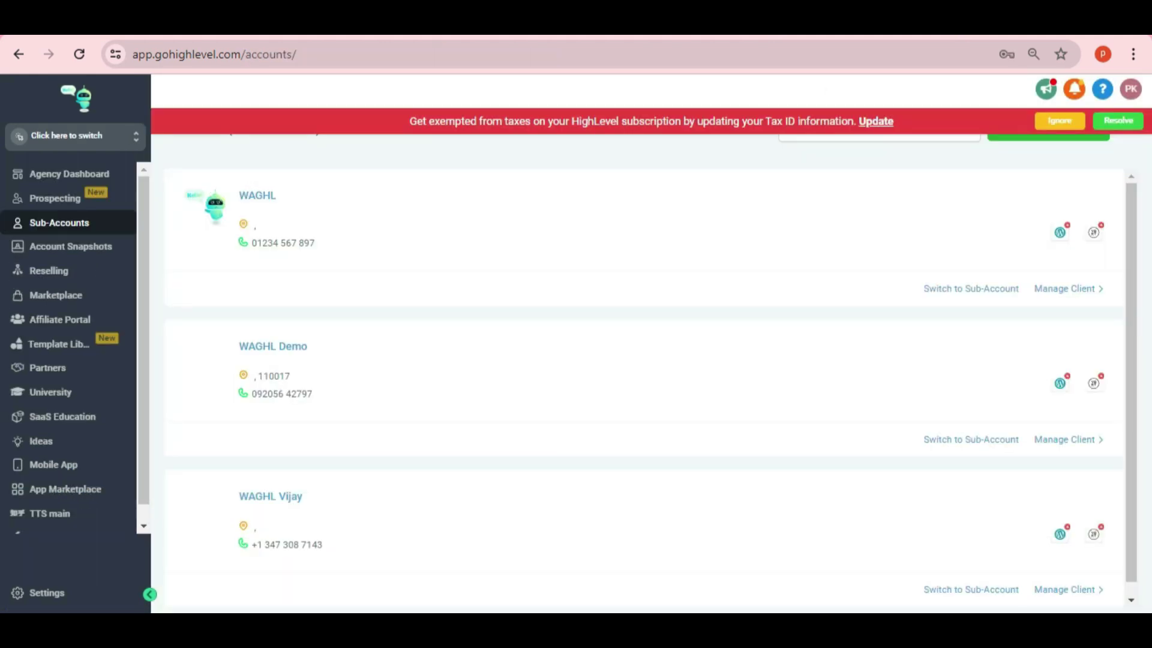
{"action": "left_click", "coordinate": [1059, 120]}
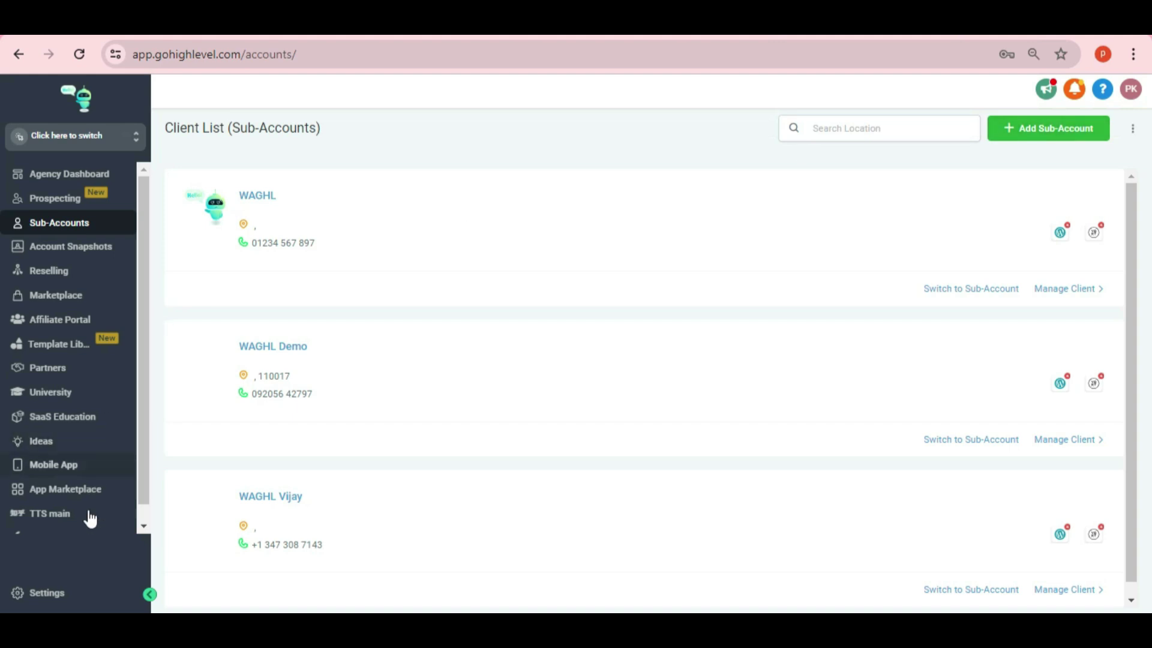
{"action": "left_click", "coordinate": [58, 598]}
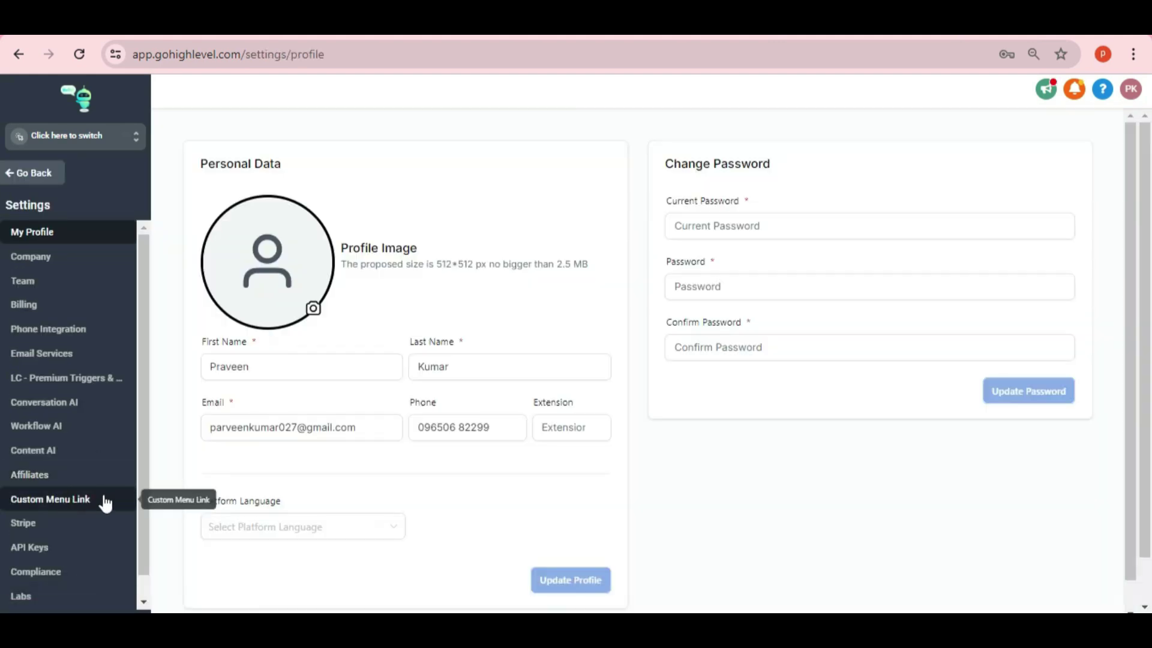
{"action": "left_click", "coordinate": [84, 501]}
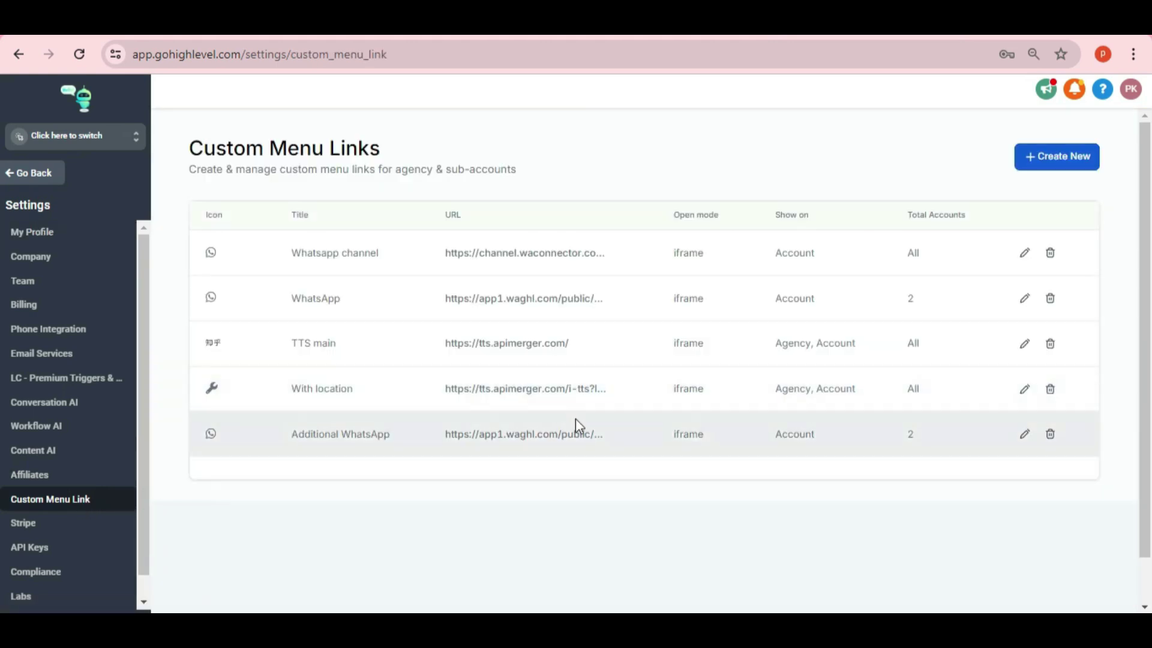
Step: Start a new custom menu link, search the icons for volume-up and choose the volume-off icon
{"action": "left_click", "coordinate": [1065, 159]}
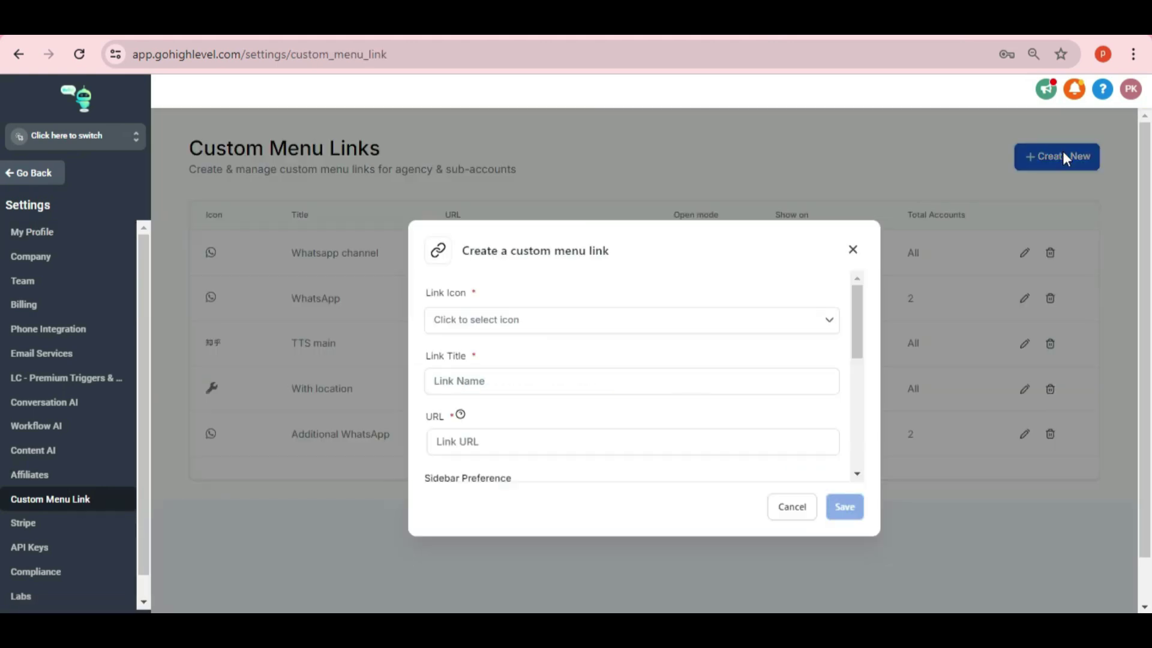
{"action": "left_click", "coordinate": [534, 322]}
{"action": "type", "text": "vo"}
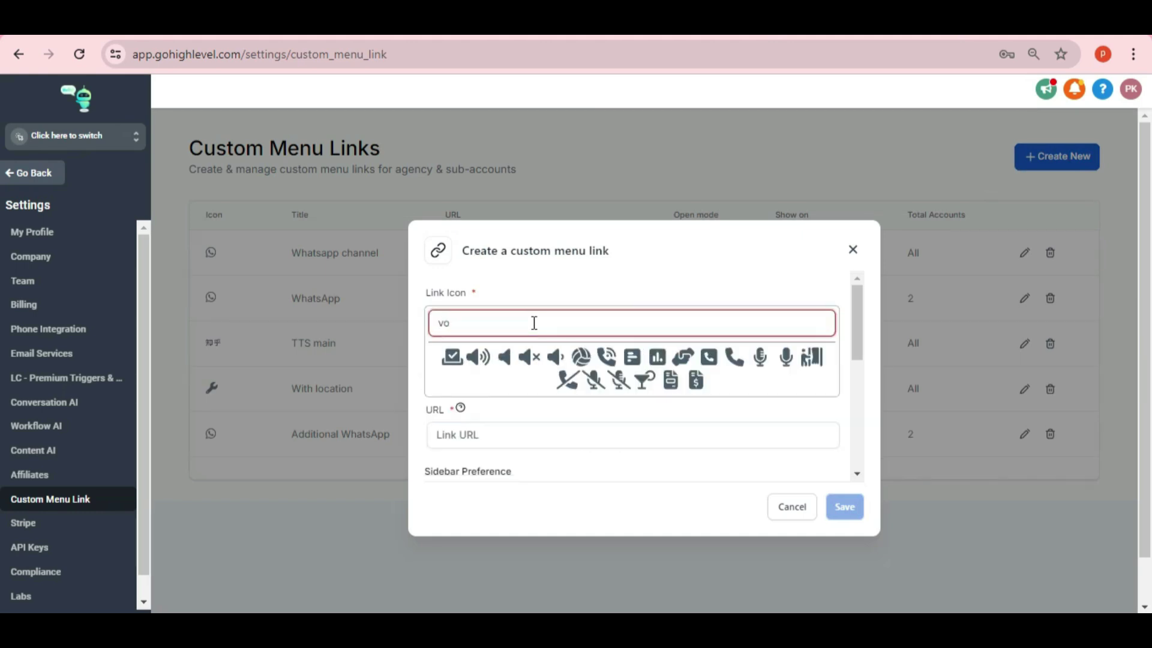
{"action": "type", "text": "lu"}
{"action": "key", "text": "BackSpace"}
{"action": "type", "text": "lume-up"}
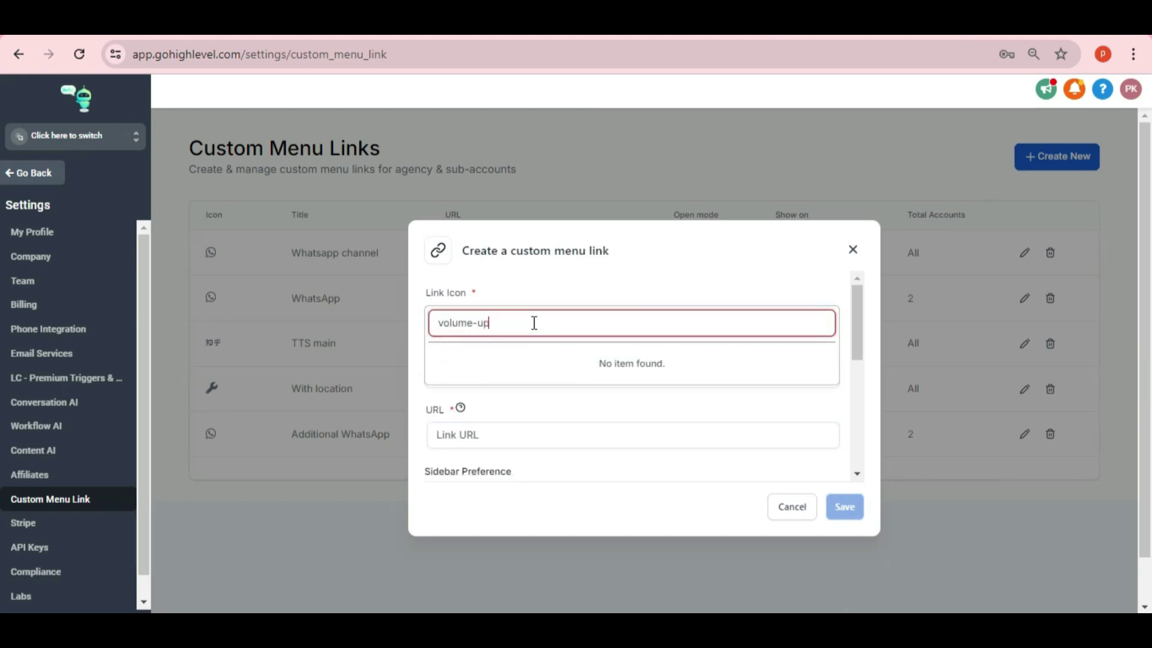
{"action": "left_click", "coordinate": [617, 357]}
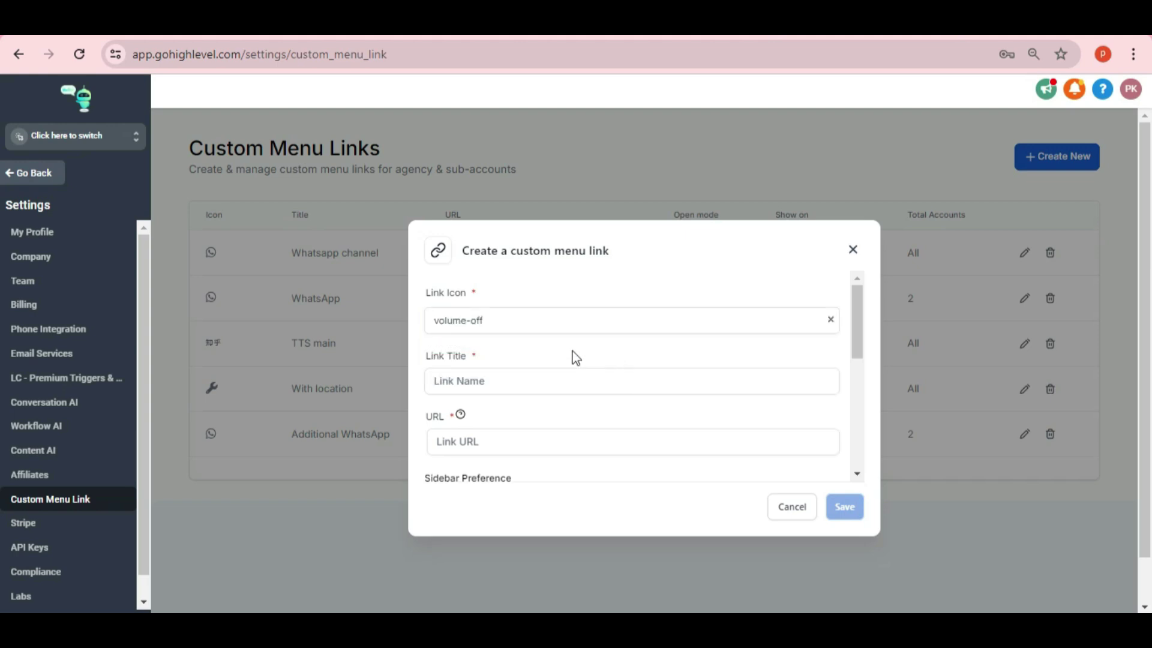
{"action": "left_click", "coordinate": [506, 383]}
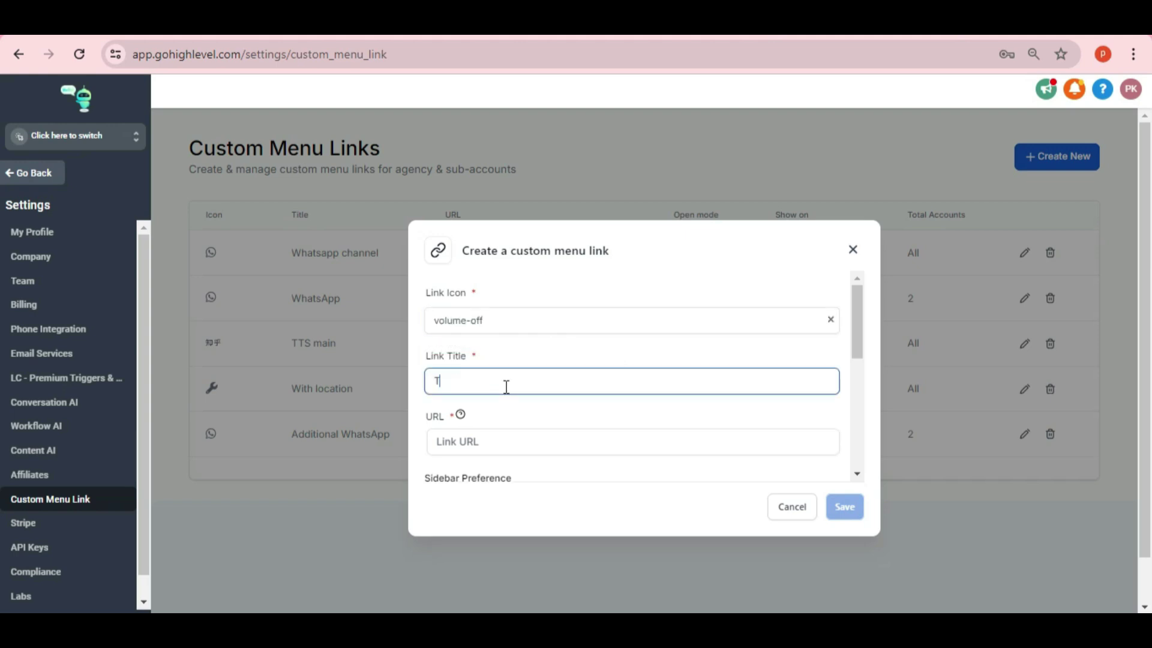
{"action": "left_click", "coordinate": [522, 441]}
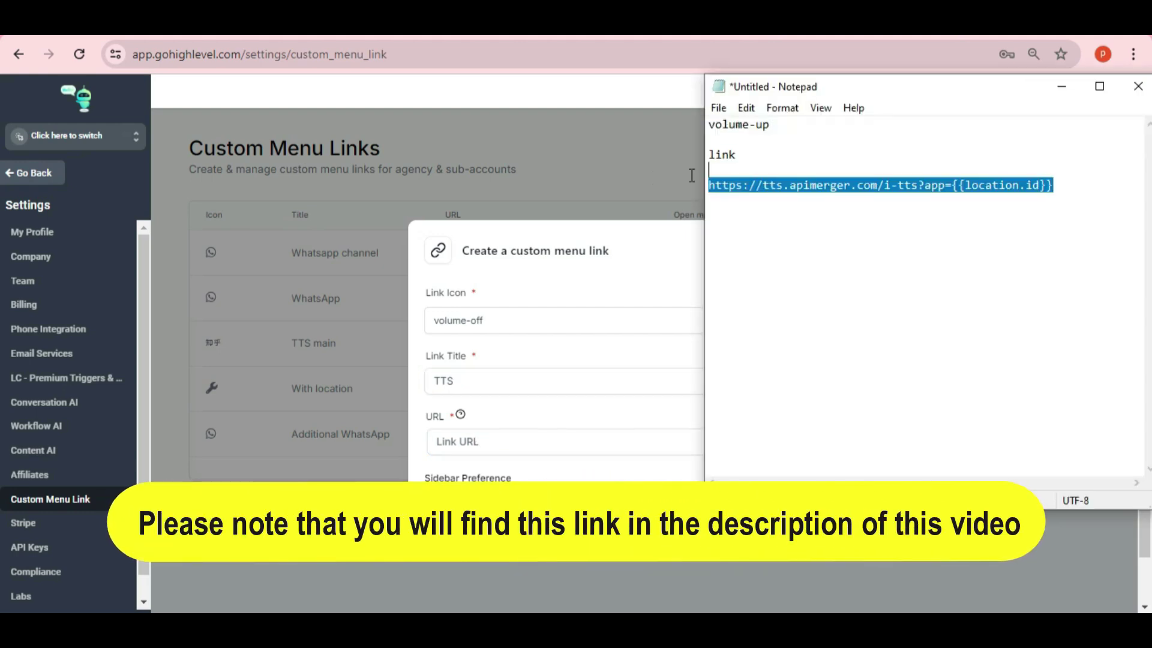
{"action": "type", "text": "https://tts.apimerger.com/i-tts?app={{location.id}}"}
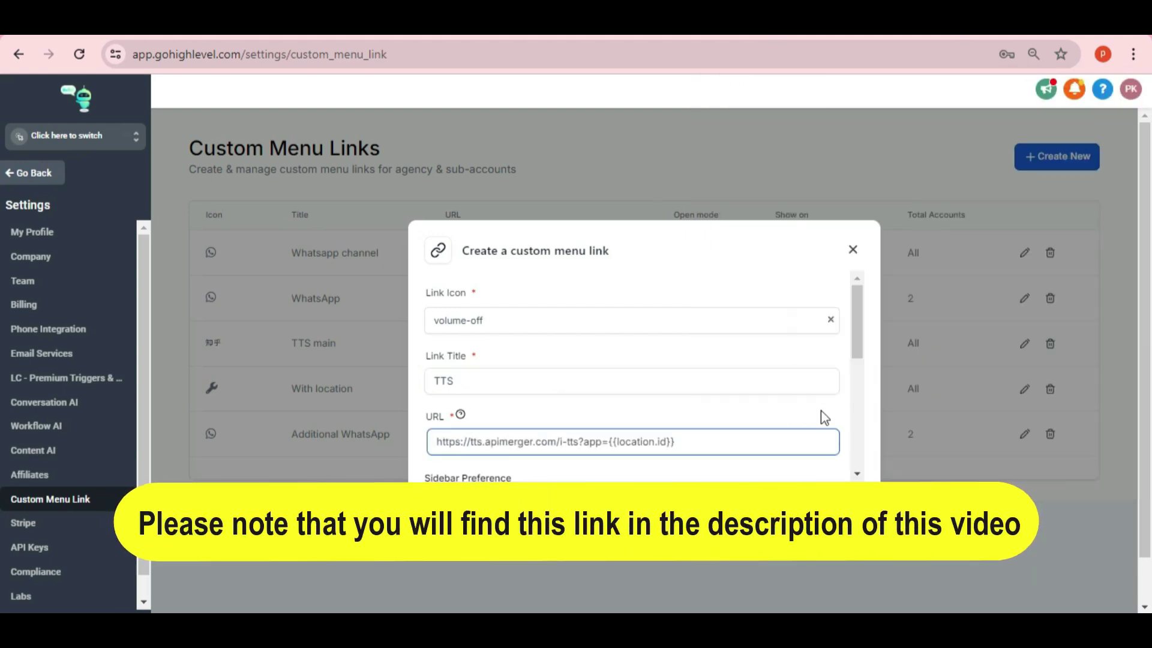
Step: Hide the link from the Agency sidebar, restrict it to the WAGHL sub-account instead of all accounts, and save it
{"action": "scroll", "coordinate": [864, 396], "scroll_direction": "down", "scroll_amount": 2}
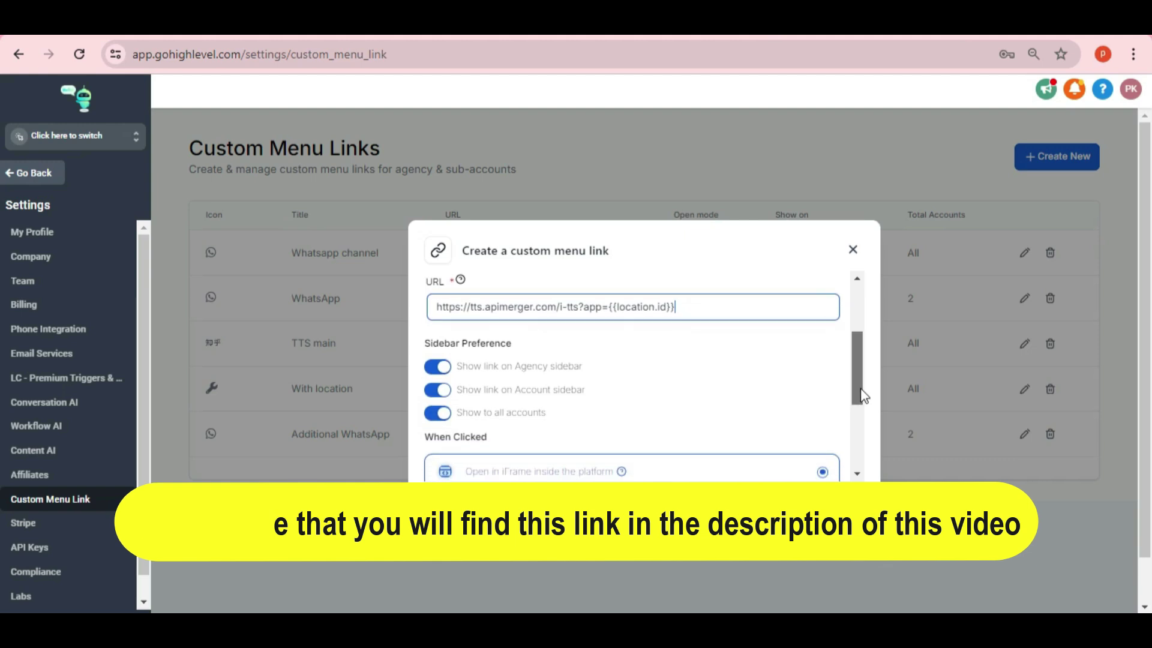
{"action": "left_click", "coordinate": [437, 367]}
{"action": "left_click", "coordinate": [436, 414]}
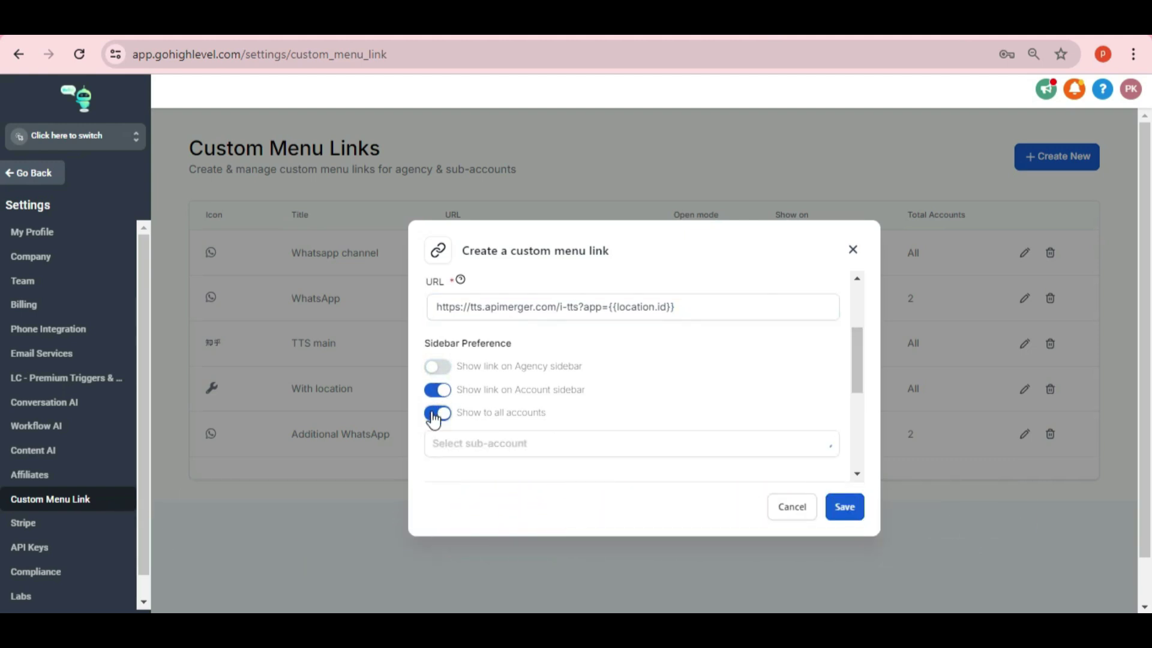
{"action": "left_click", "coordinate": [540, 427]}
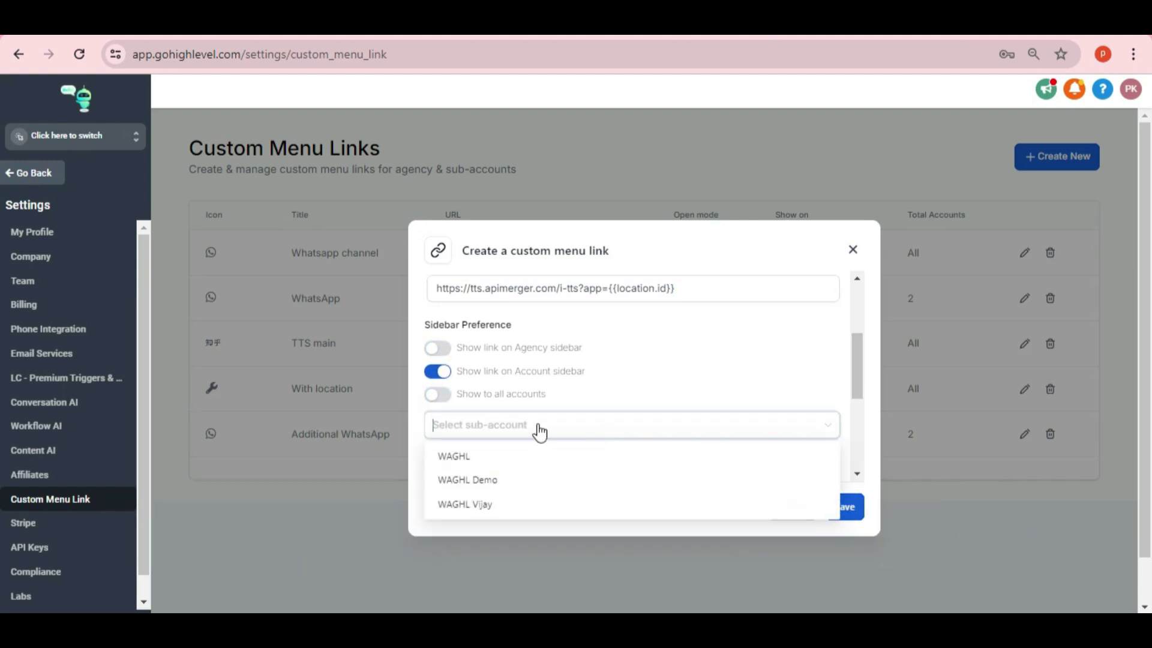
{"action": "left_click", "coordinate": [473, 465]}
{"action": "scroll", "coordinate": [856, 458], "scroll_direction": "down", "scroll_amount": 1}
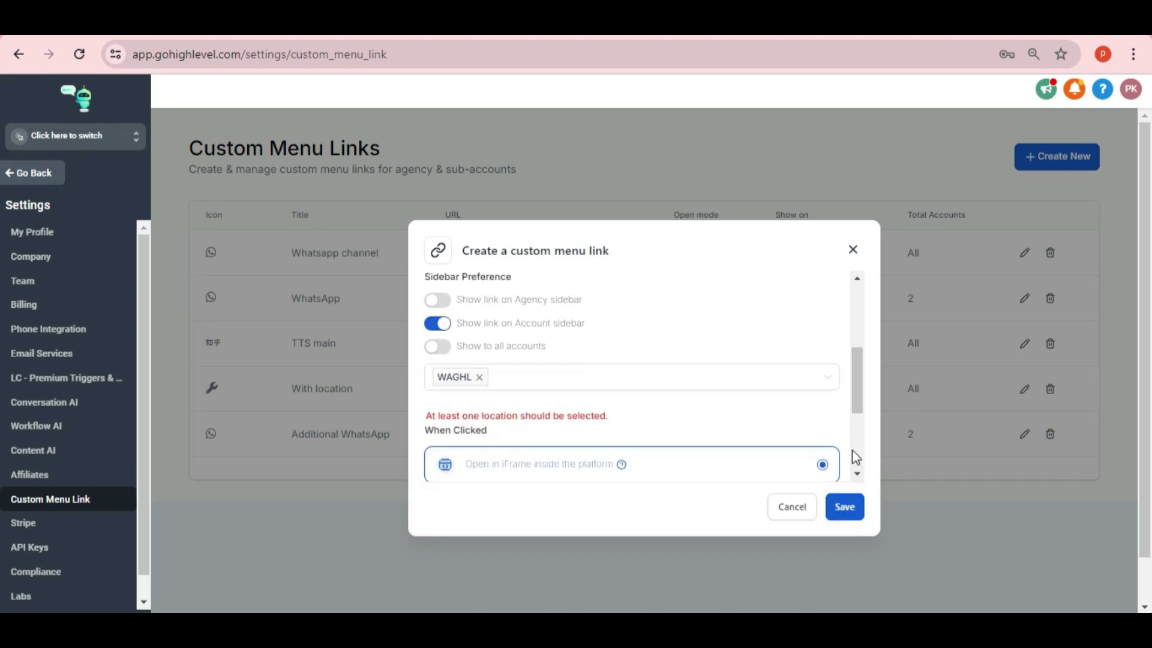
{"action": "left_click", "coordinate": [855, 521]}
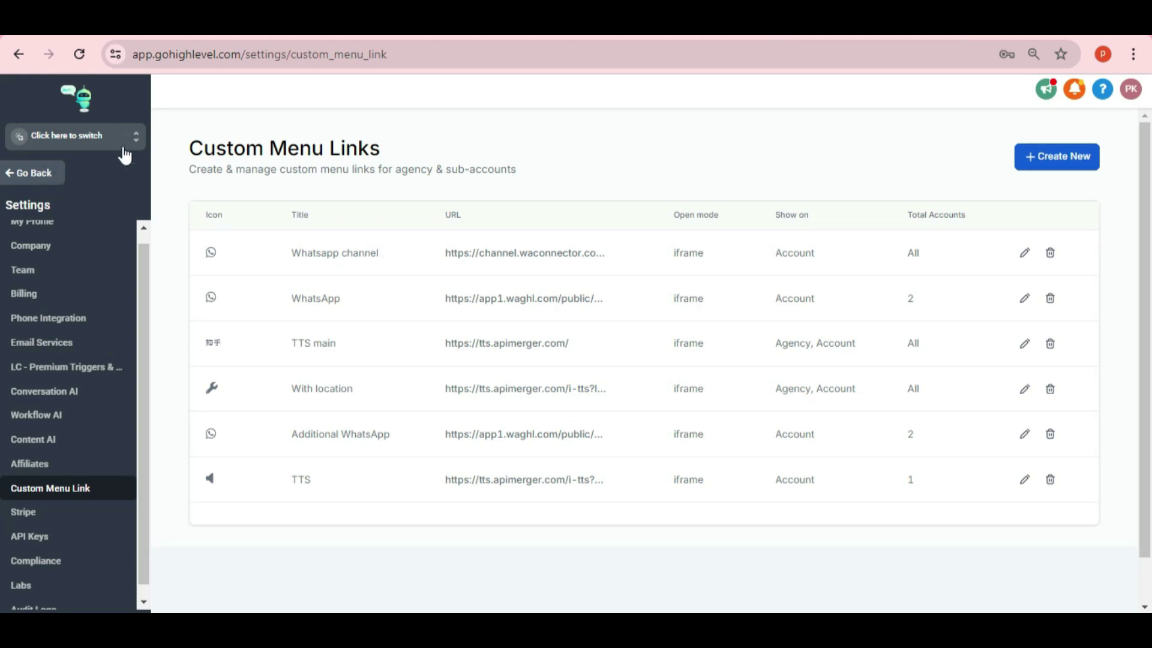
Step: Switch to the WAGHL sub-account and open the new TTS custom menu link
{"action": "left_click", "coordinate": [137, 142]}
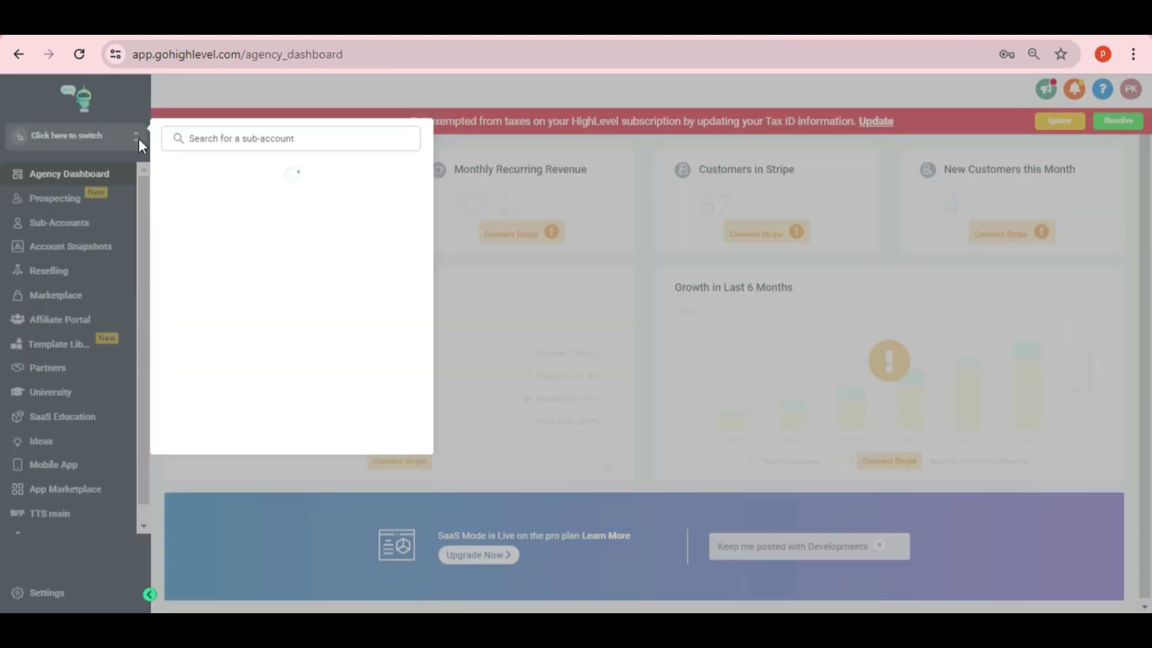
{"action": "left_click", "coordinate": [261, 217]}
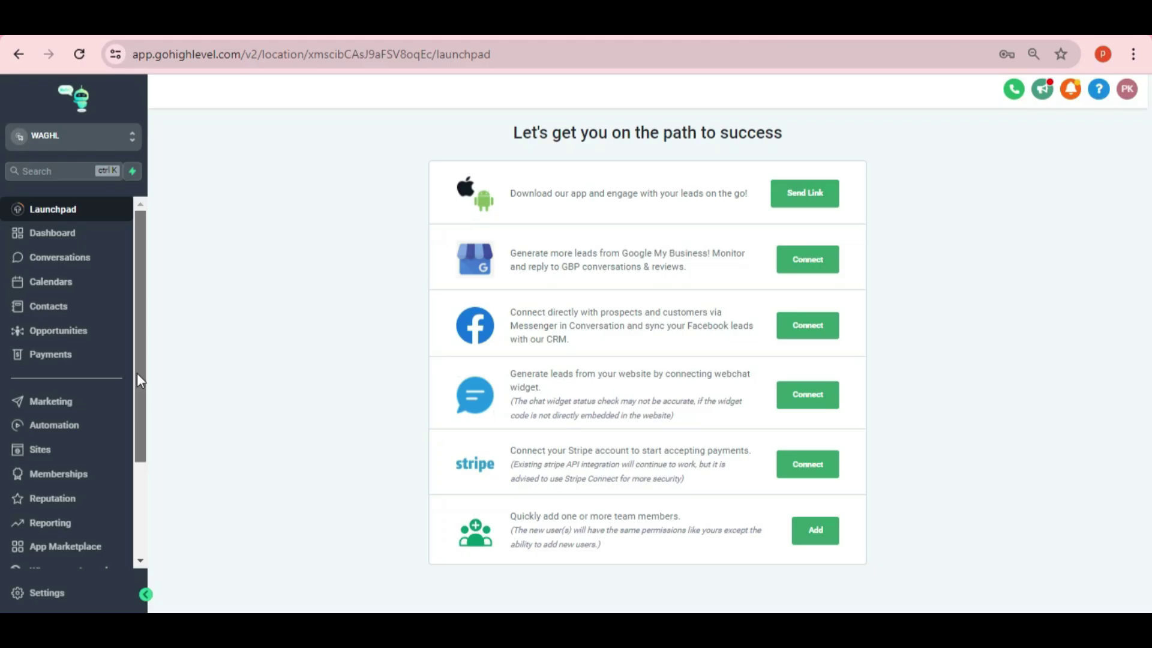
{"action": "left_click_drag", "start_coordinate": [136, 373], "coordinate": [154, 501]}
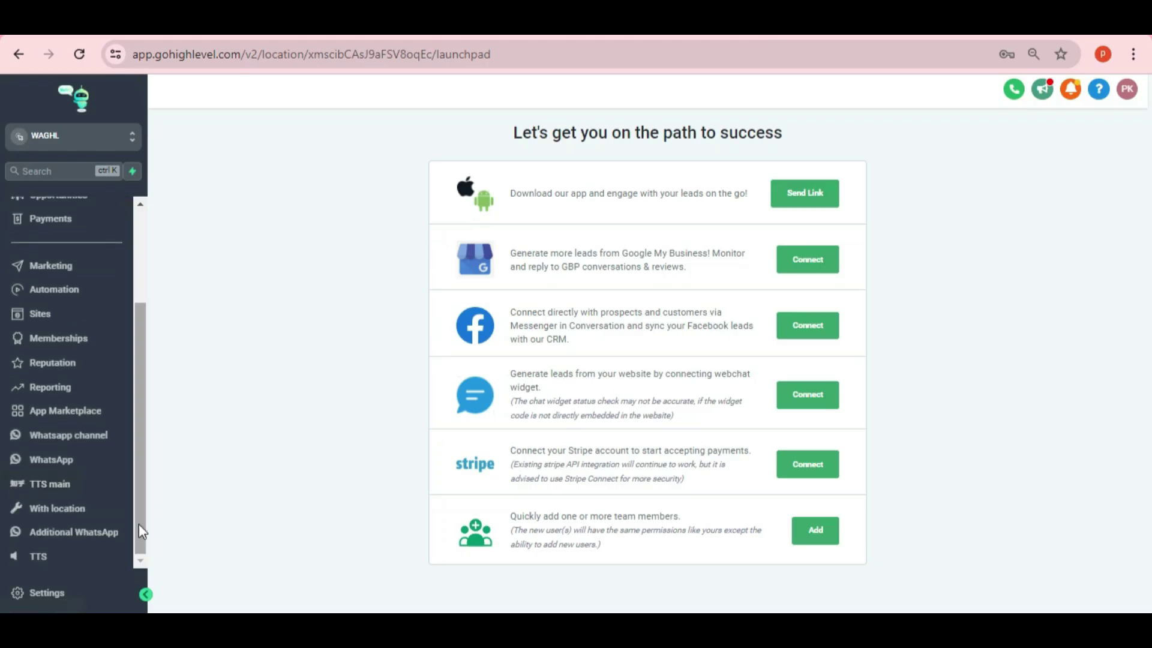
{"action": "left_click", "coordinate": [57, 566]}
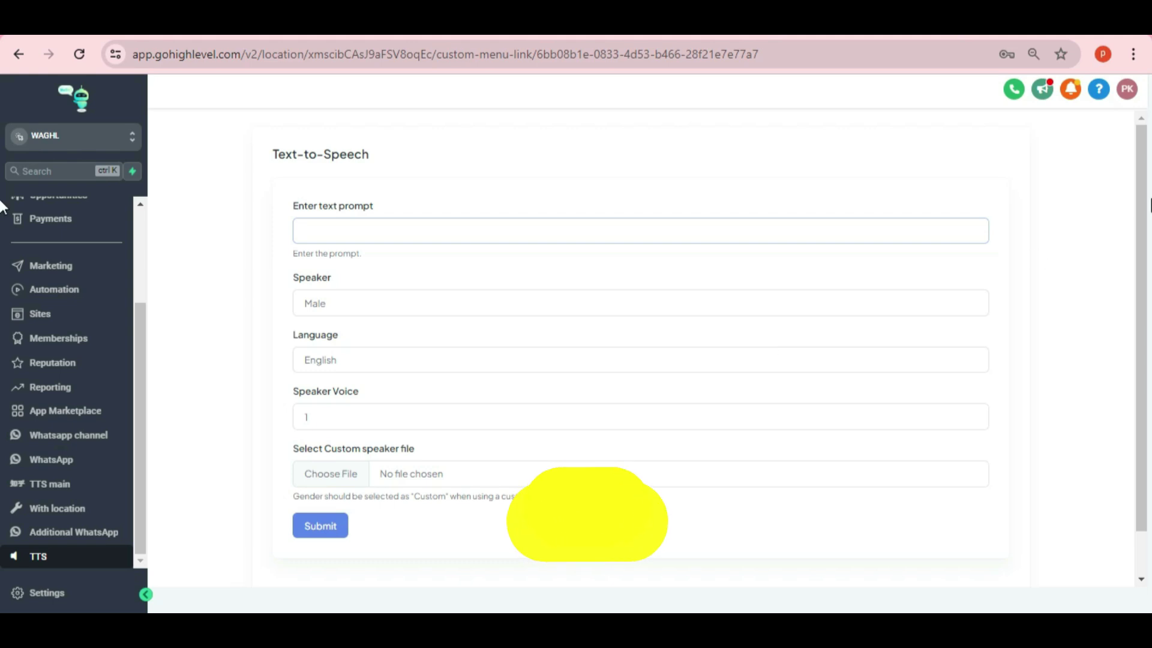
Step: Look through the available Speaker, Language and Speaker Voice options in the Text-to-Speech form, keeping Male and English
{"action": "scroll", "coordinate": [1144, 223], "scroll_direction": "down", "scroll_amount": 1}
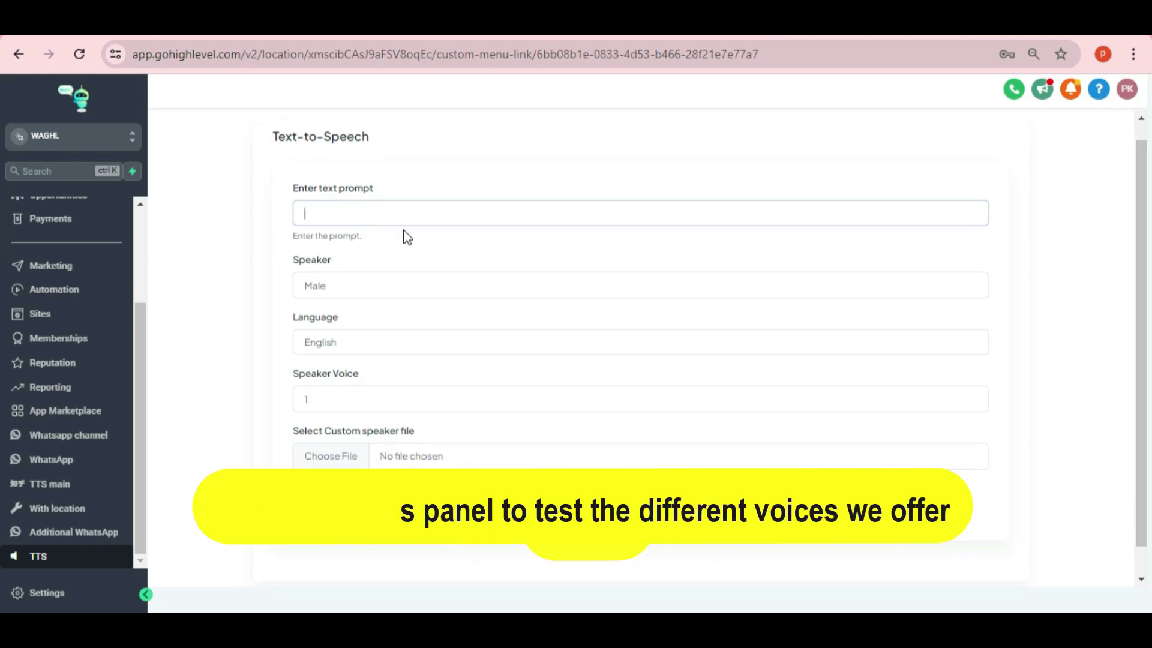
{"action": "left_click", "coordinate": [358, 290]}
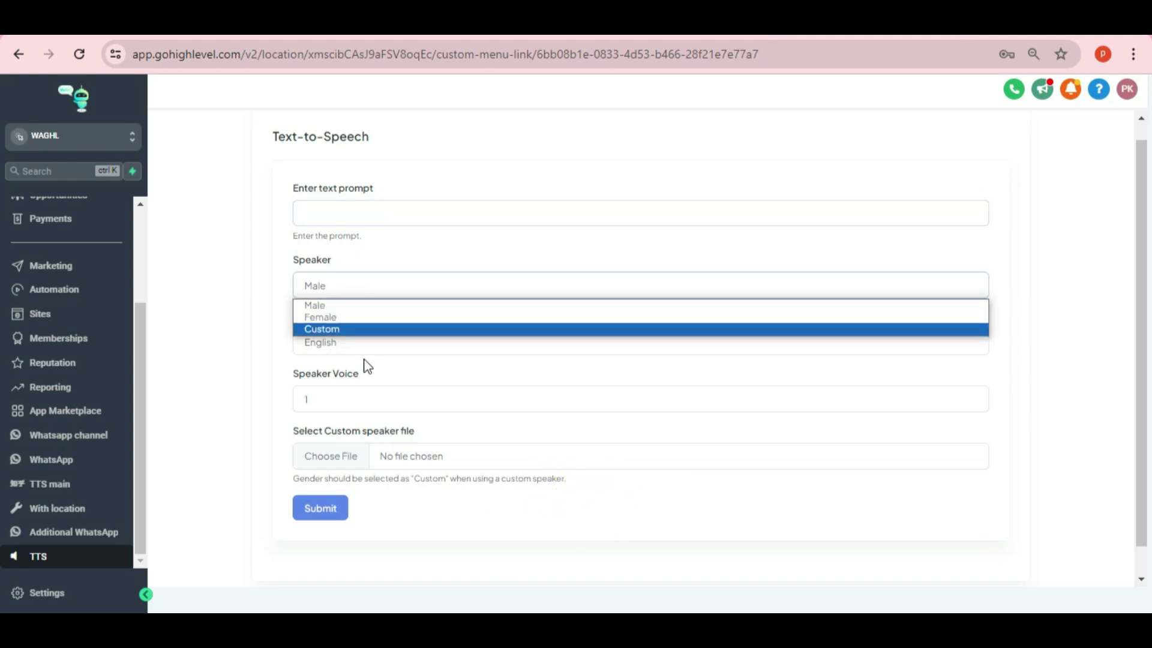
{"action": "left_click", "coordinate": [349, 307]}
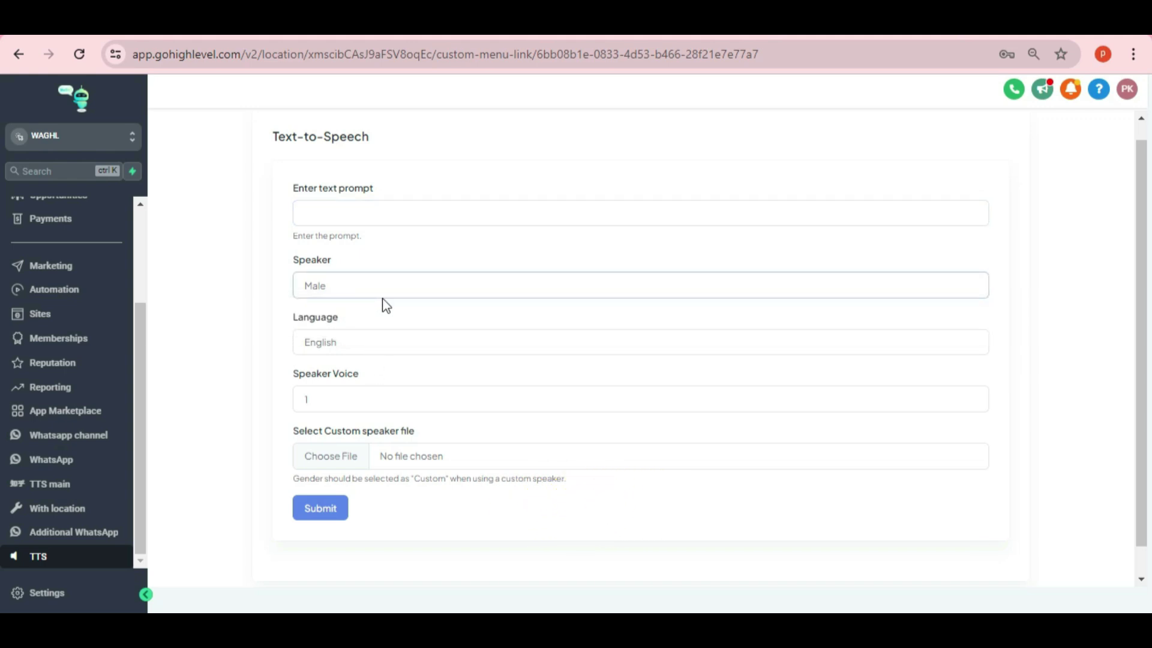
{"action": "left_click", "coordinate": [364, 348]}
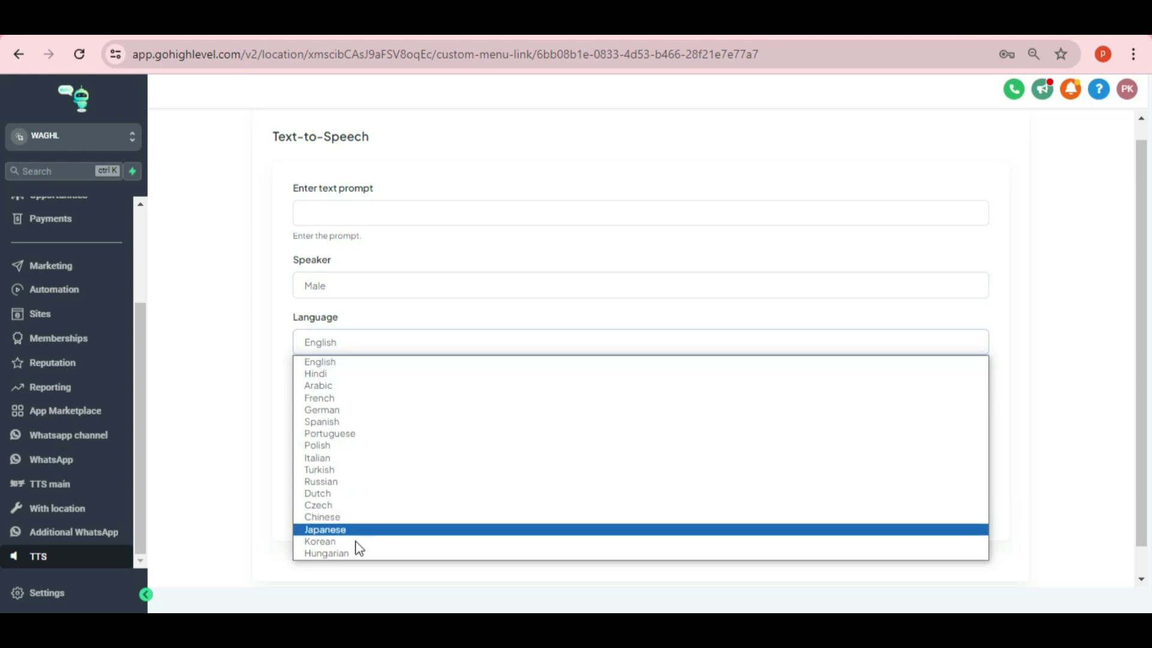
{"action": "left_click", "coordinate": [348, 337]}
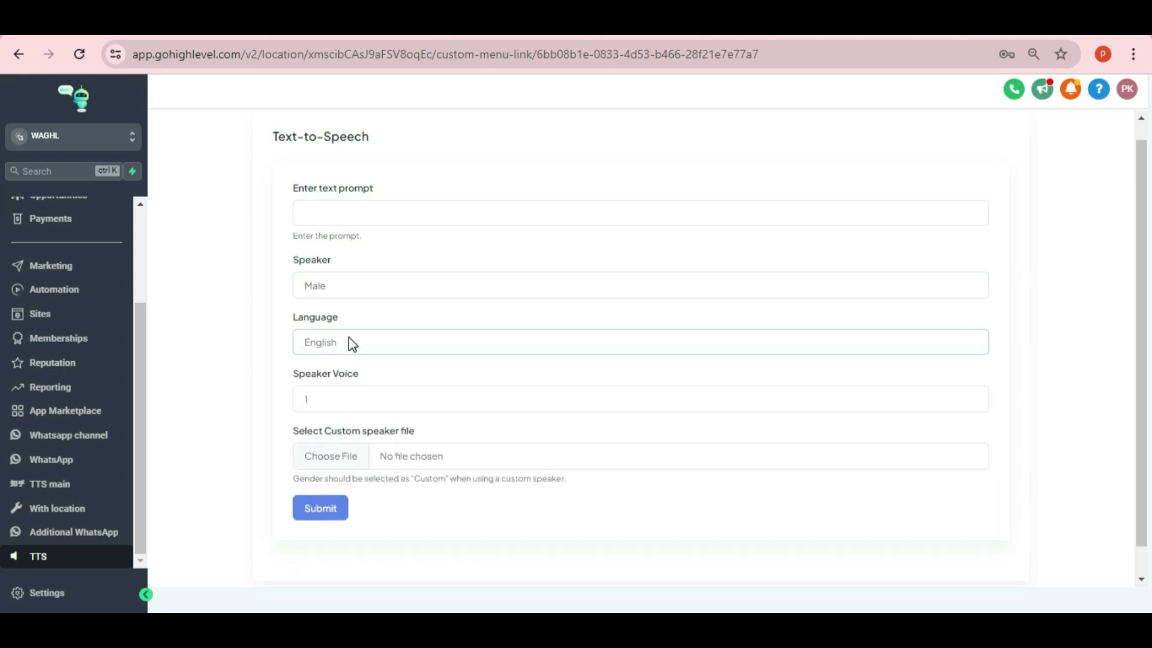
{"action": "left_click", "coordinate": [396, 400]}
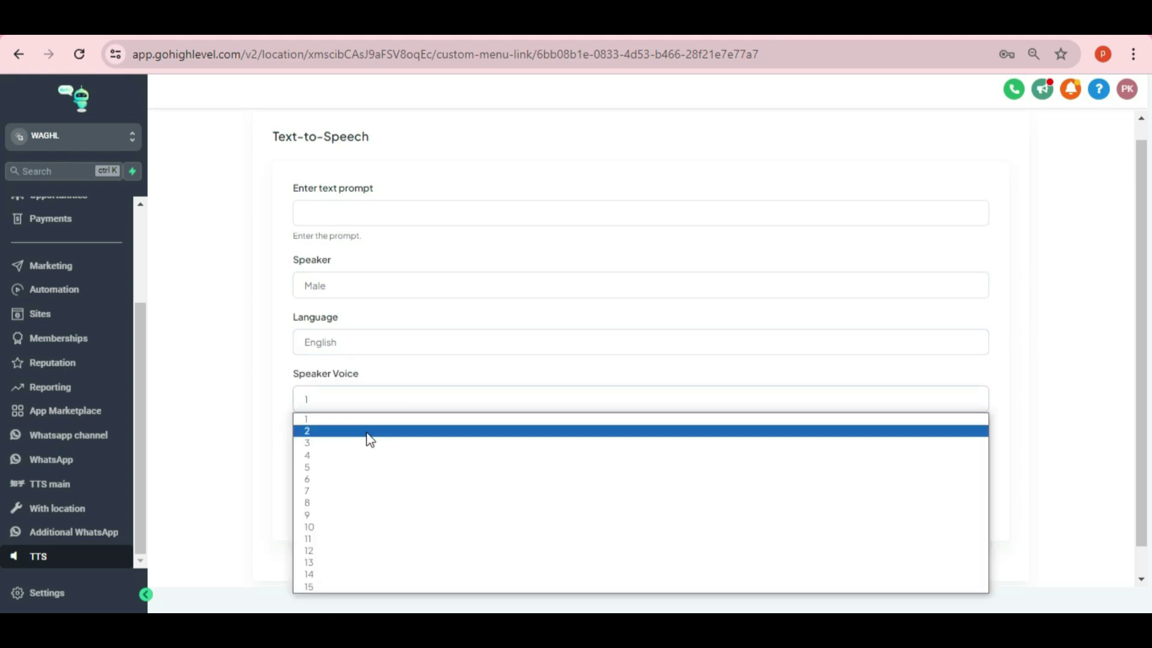
{"action": "key", "text": "Escape"}
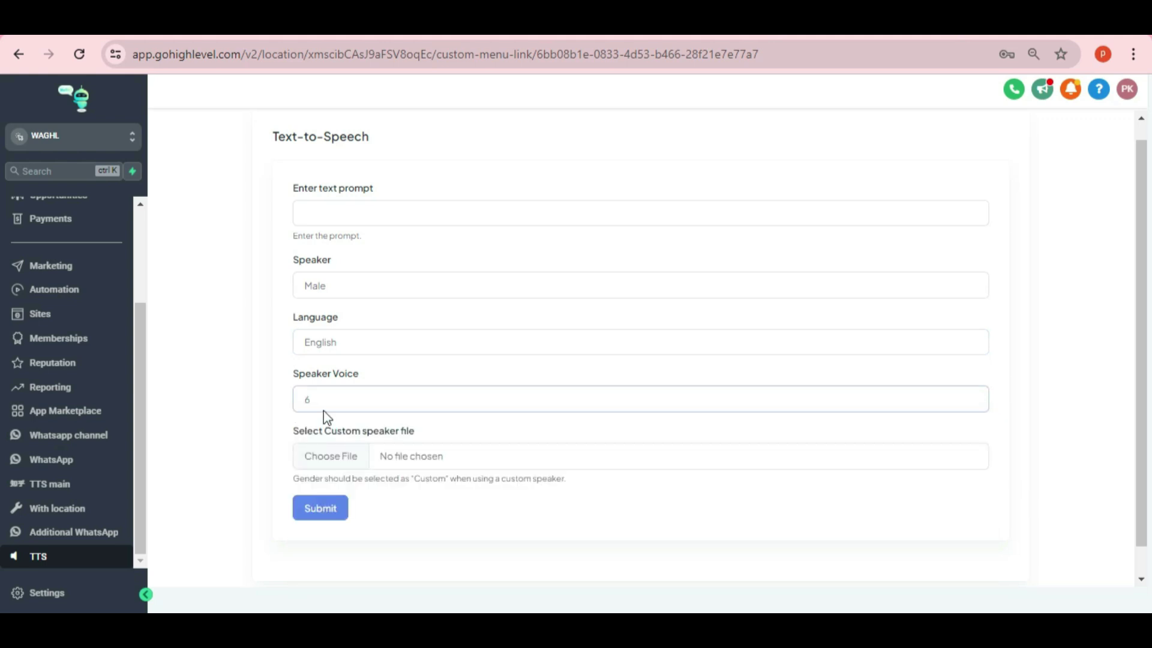
Step: Keep English as the language and set the Speaker Voice to 6
{"action": "left_click", "coordinate": [361, 353]}
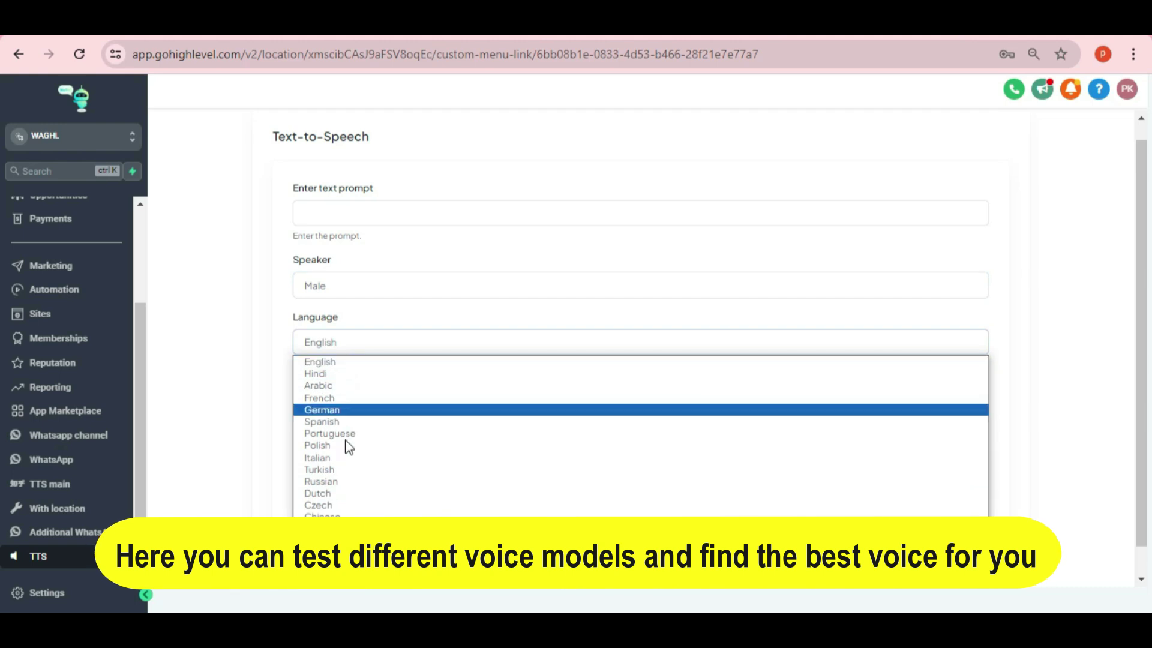
{"action": "left_click", "coordinate": [348, 337]}
{"action": "left_click", "coordinate": [394, 397]}
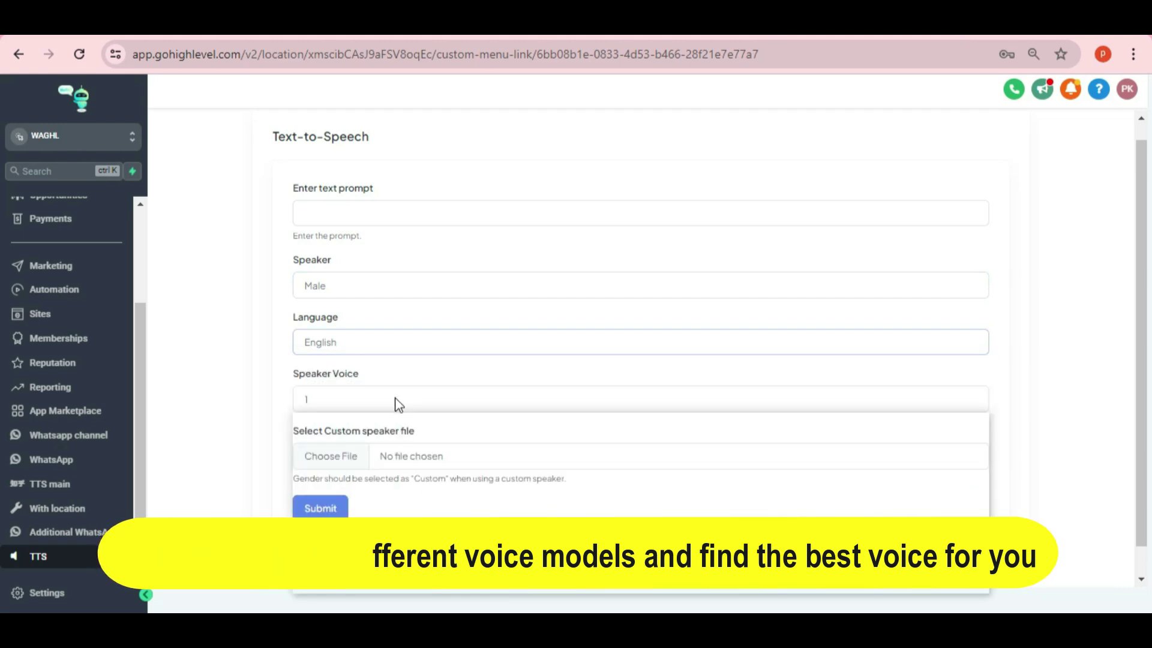
{"action": "left_click", "coordinate": [359, 479]}
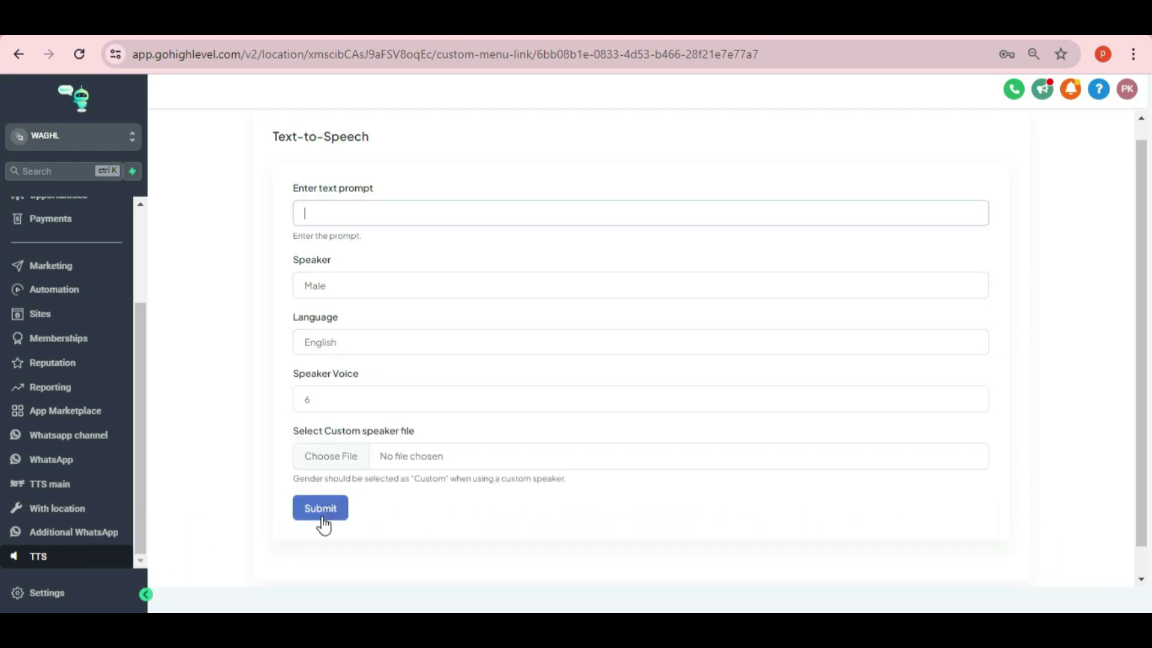
Step: Submit the text prompt "Hi i am a voice" to generate the audio and open the audio player's options
{"action": "left_click", "coordinate": [321, 508]}
{"action": "scroll", "coordinate": [477, 541], "scroll_direction": "down", "scroll_amount": 1}
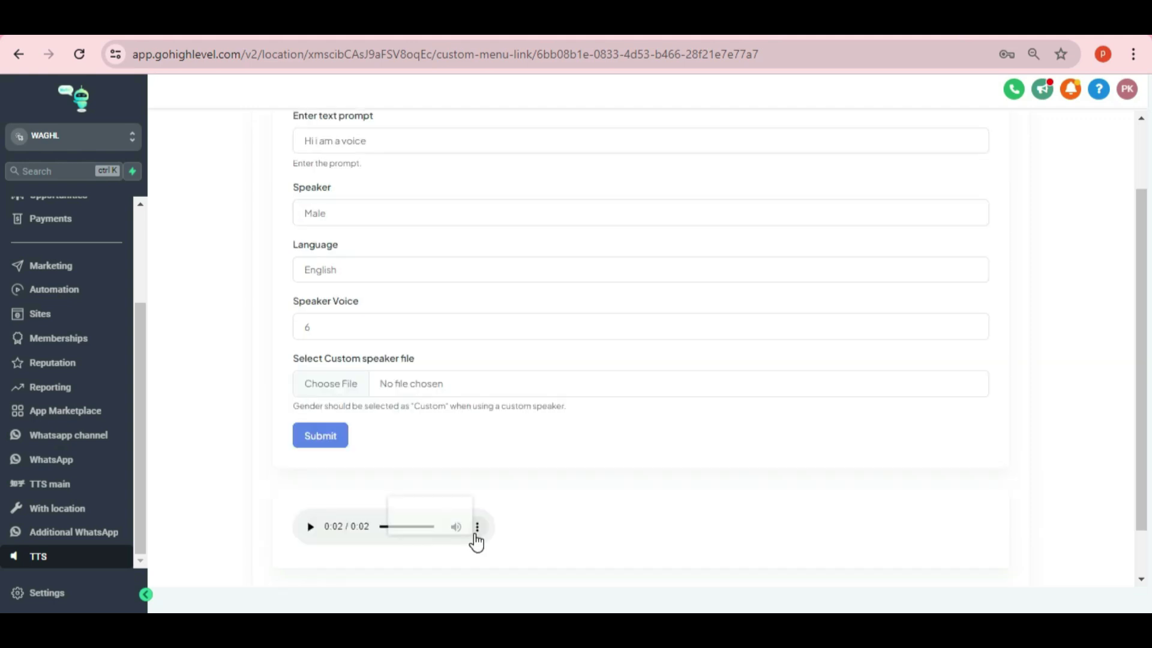
{"action": "left_click", "coordinate": [477, 528]}
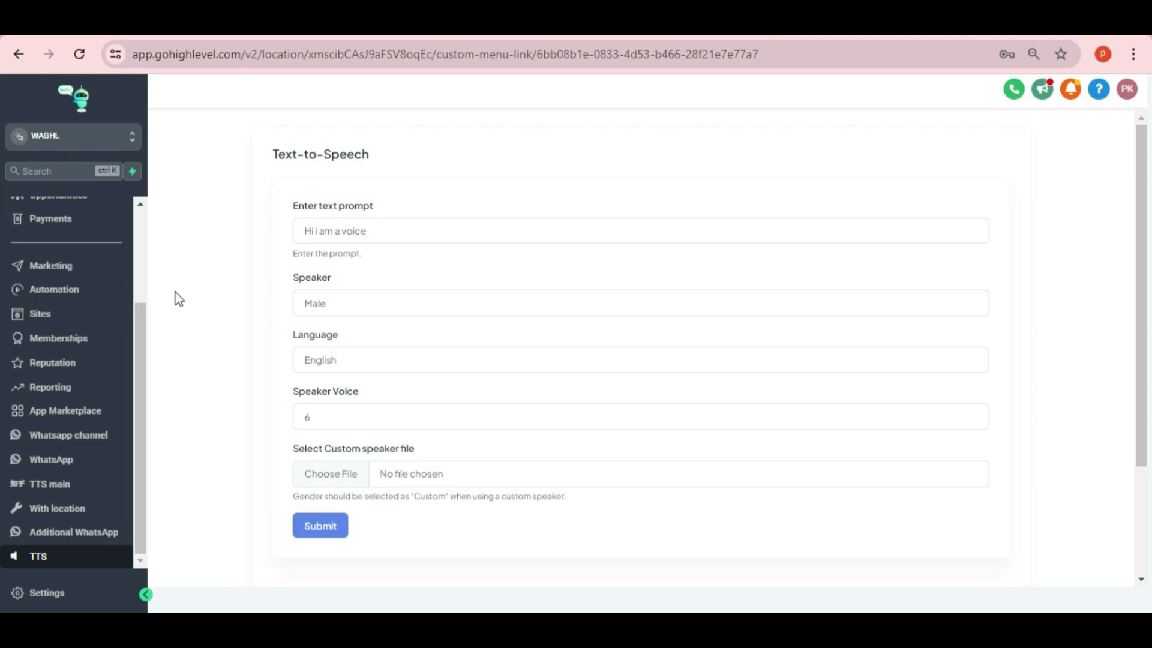
{"action": "scroll", "coordinate": [140, 248], "scroll_direction": "up", "scroll_amount": 3}
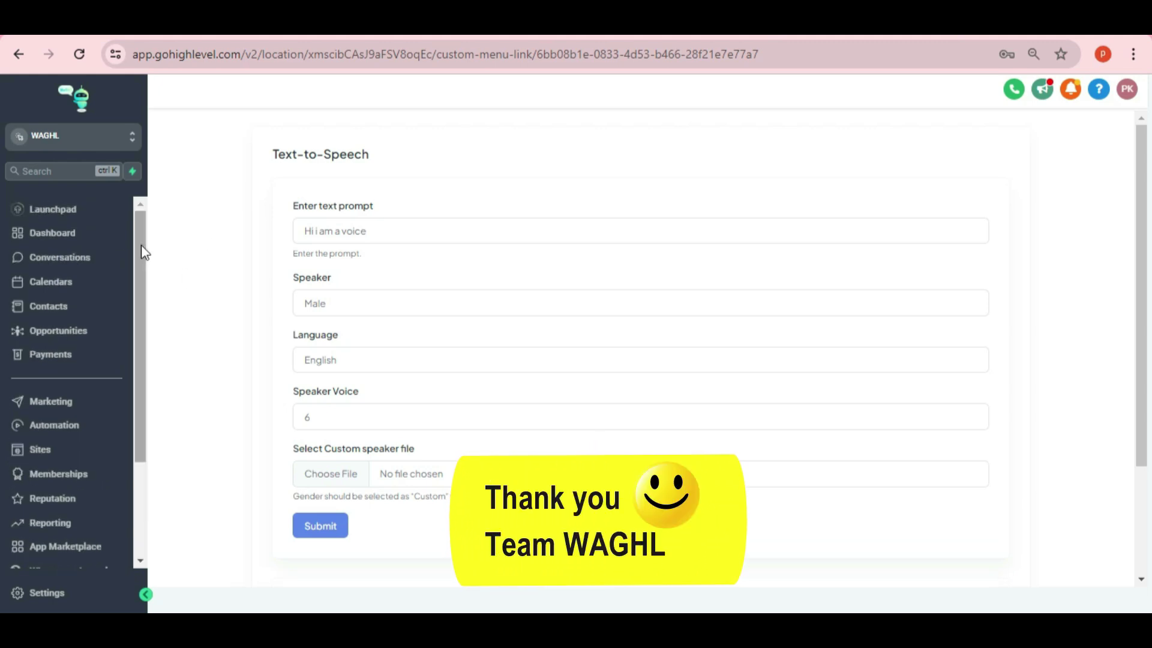